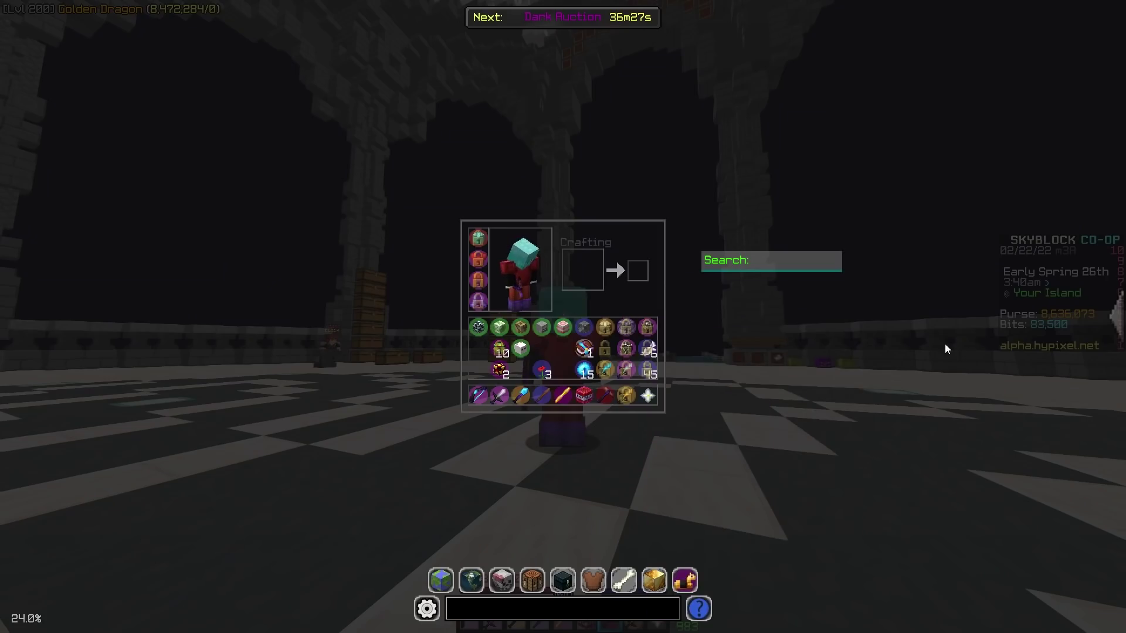
Close the inventory screen and view the character from a third-person camera.
{"action": "key", "text": "Escape"}
{"action": "key", "text": "F5"}
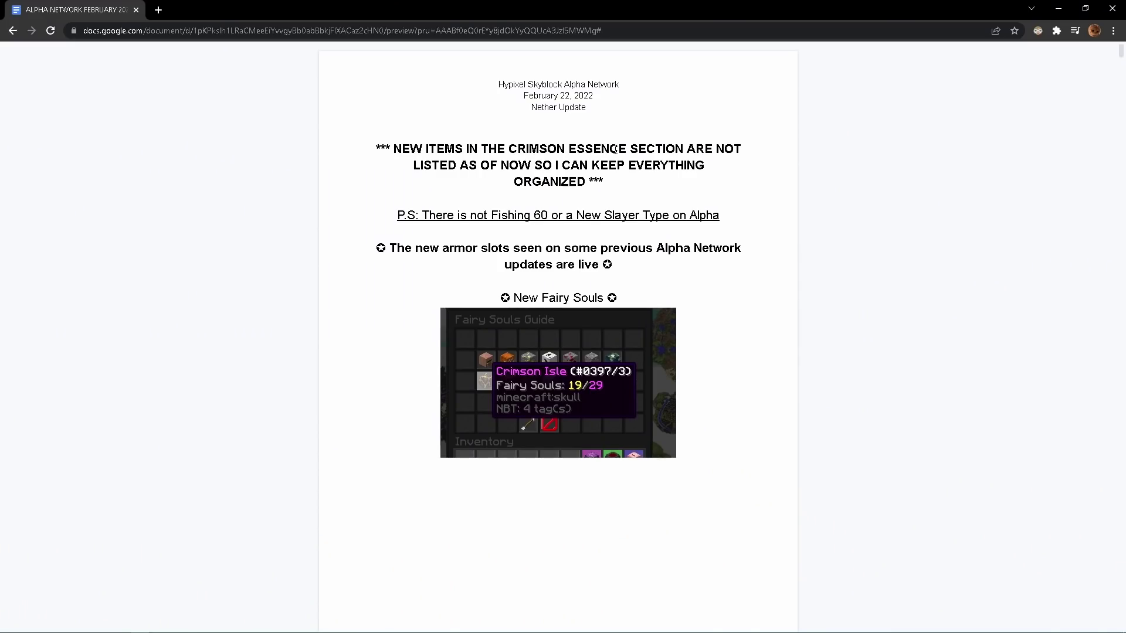
Highlight and deselect words in the opening notice, including CRIMSON ESSENCE.
{"action": "left_click_drag", "start_coordinate": [376, 147], "coordinate": [611, 152]}
{"action": "left_click", "coordinate": [539, 150]}
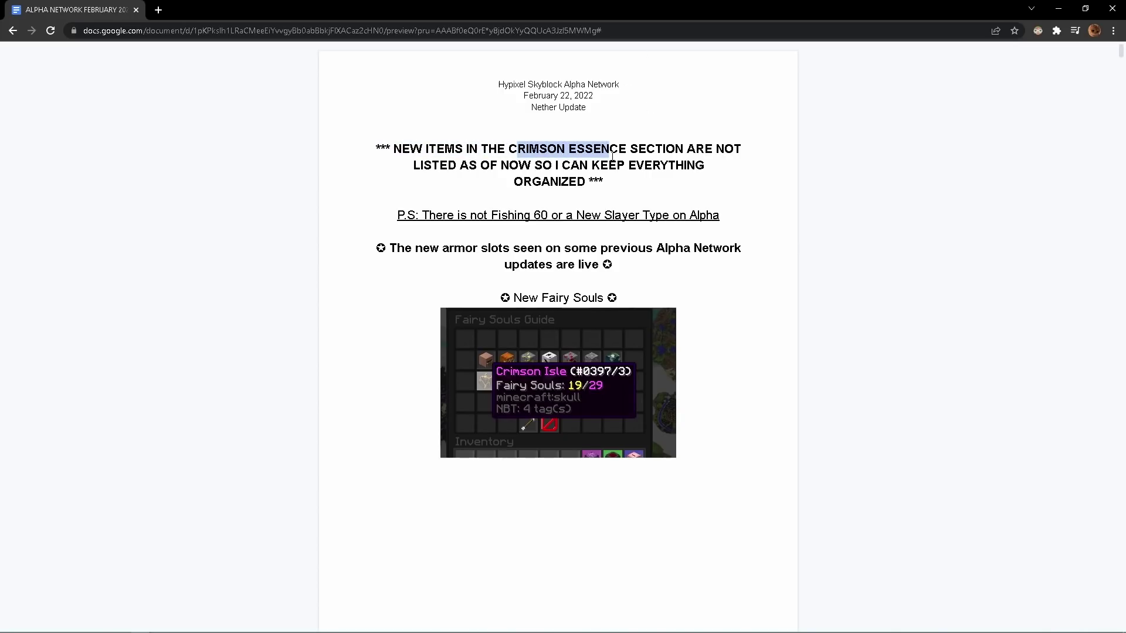
{"action": "left_click", "coordinate": [622, 157]}
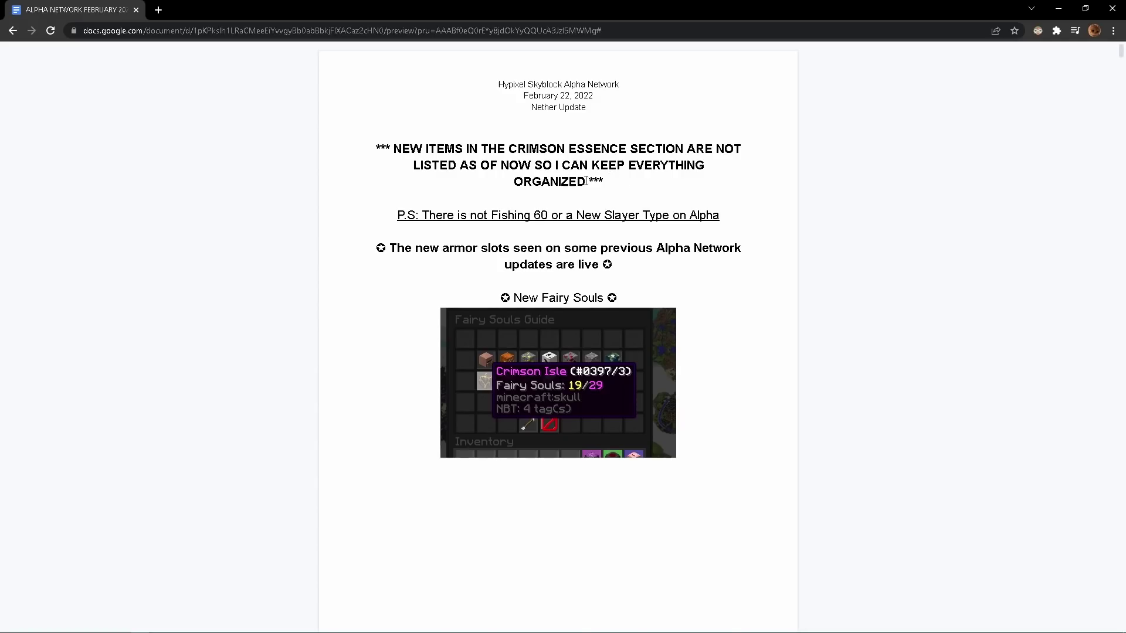
{"action": "left_click_drag", "start_coordinate": [506, 166], "coordinate": [616, 183]}
{"action": "left_click", "coordinate": [459, 162]}
Highlight Fishing 60 and New Slayer Type in the P.S. line.
{"action": "left_click_drag", "start_coordinate": [491, 215], "coordinate": [662, 215]}
{"action": "left_click", "coordinate": [563, 215]}
{"action": "left_click", "coordinate": [662, 224]}
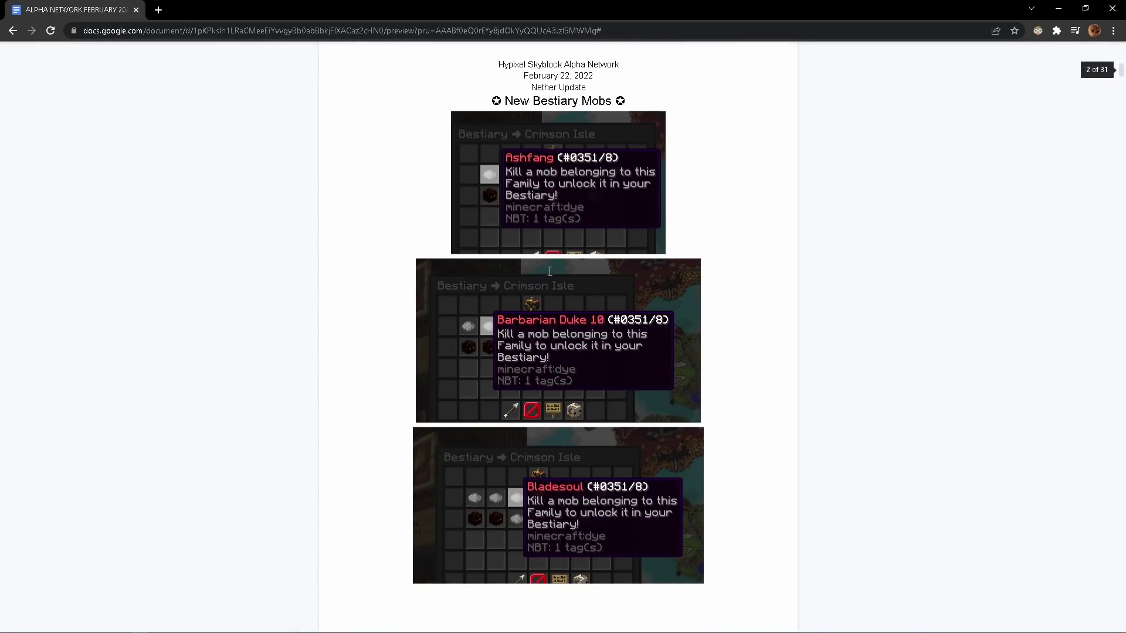
{"action": "scroll", "coordinate": [557, 310], "scroll_direction": "down", "scroll_amount": 2}
{"action": "scroll", "coordinate": [556, 310], "scroll_direction": "down", "scroll_amount": 3}
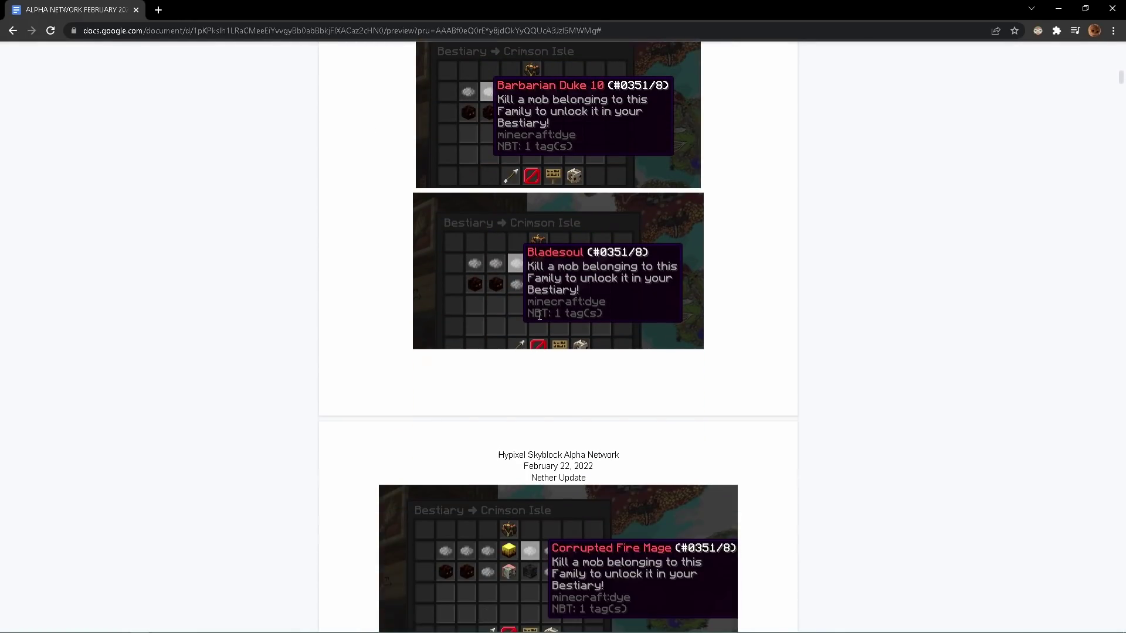
{"action": "scroll", "coordinate": [557, 311], "scroll_direction": "down", "scroll_amount": 3}
{"action": "scroll", "coordinate": [541, 324], "scroll_direction": "down", "scroll_amount": 2}
{"action": "scroll", "coordinate": [541, 324], "scroll_direction": "down", "scroll_amount": 5}
{"action": "scroll", "coordinate": [543, 343], "scroll_direction": "down", "scroll_amount": 3}
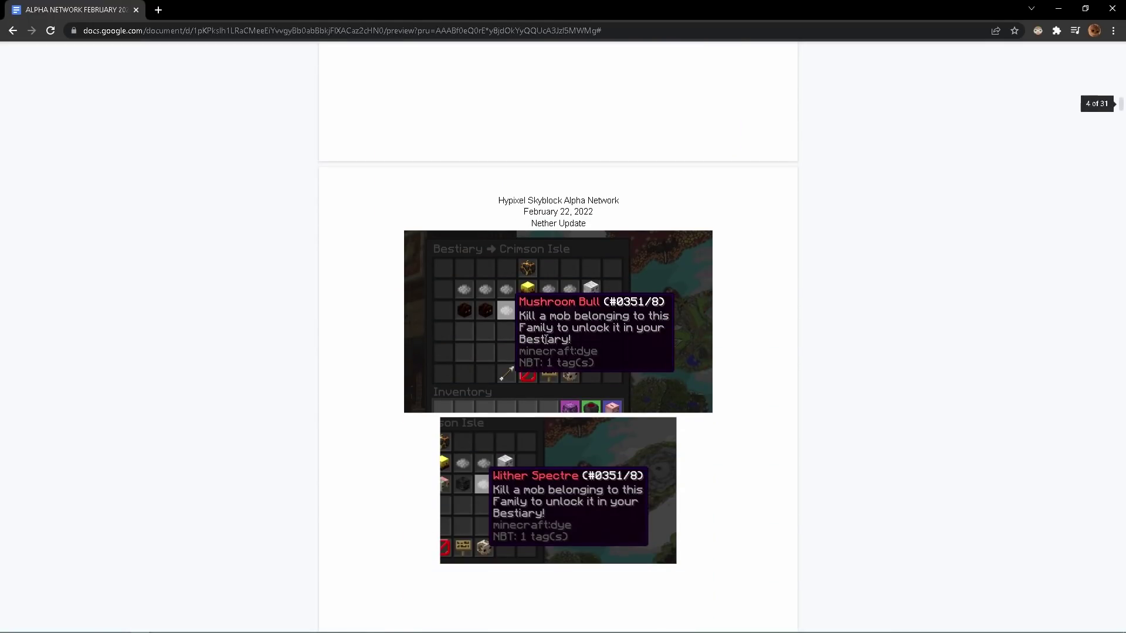
{"action": "scroll", "coordinate": [543, 343], "scroll_direction": "down", "scroll_amount": 3}
{"action": "scroll", "coordinate": [542, 350], "scroll_direction": "down", "scroll_amount": 3}
{"action": "scroll", "coordinate": [542, 350], "scroll_direction": "down", "scroll_amount": 3}
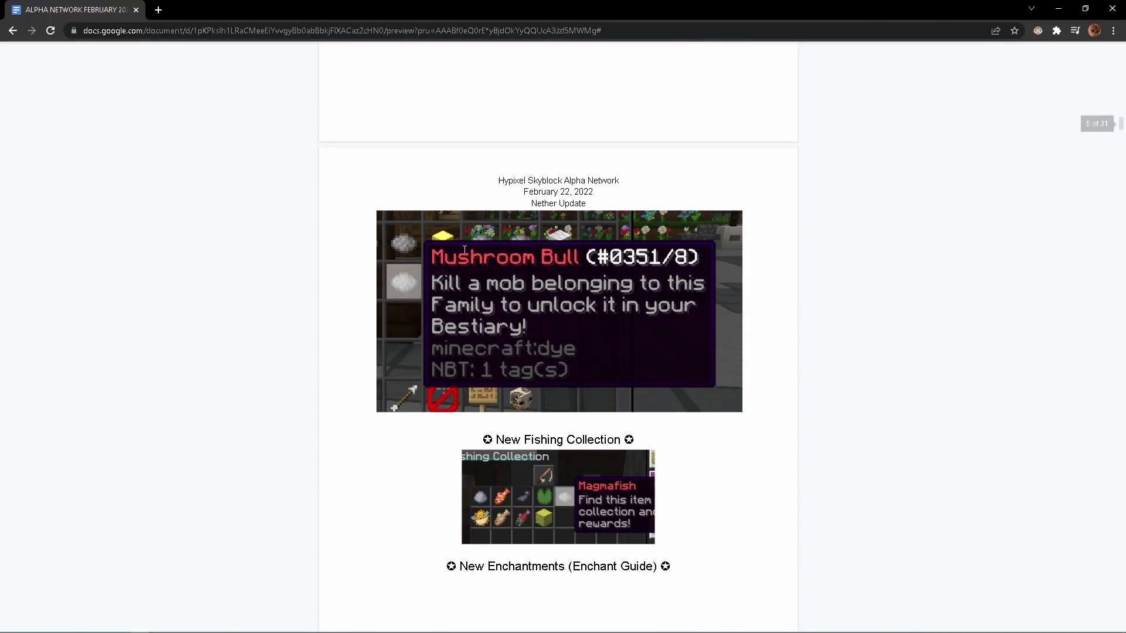
{"action": "scroll", "coordinate": [572, 330], "scroll_direction": "down", "scroll_amount": 3}
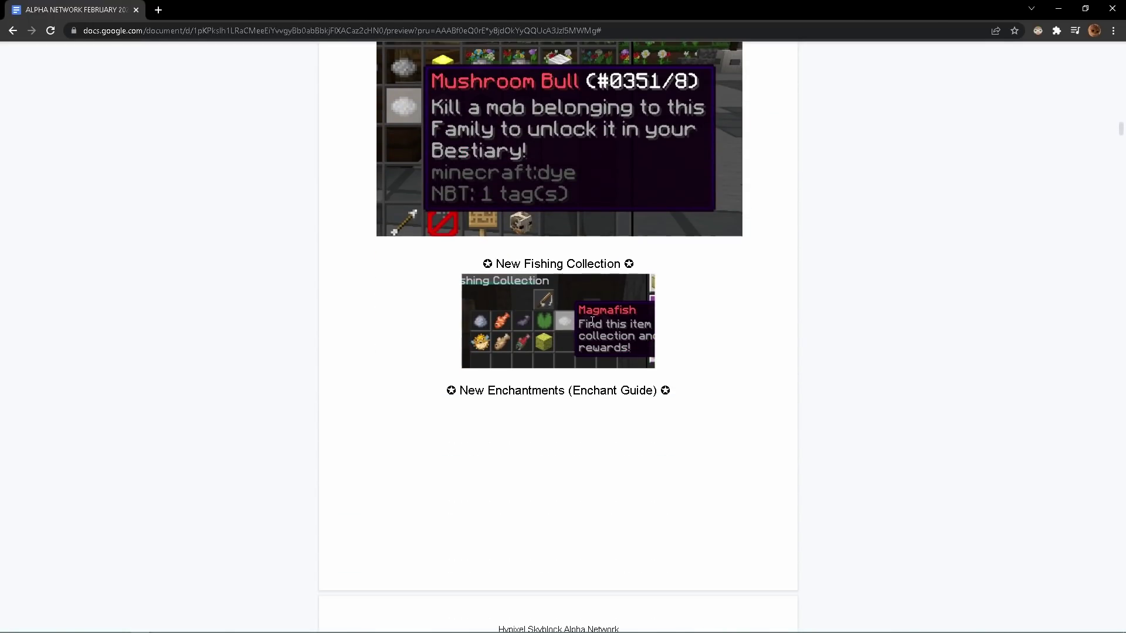
{"action": "scroll", "coordinate": [592, 321], "scroll_direction": "down", "scroll_amount": 1}
{"action": "scroll", "coordinate": [674, 304], "scroll_direction": "down", "scroll_amount": 3}
{"action": "scroll", "coordinate": [674, 303], "scroll_direction": "down", "scroll_amount": 1}
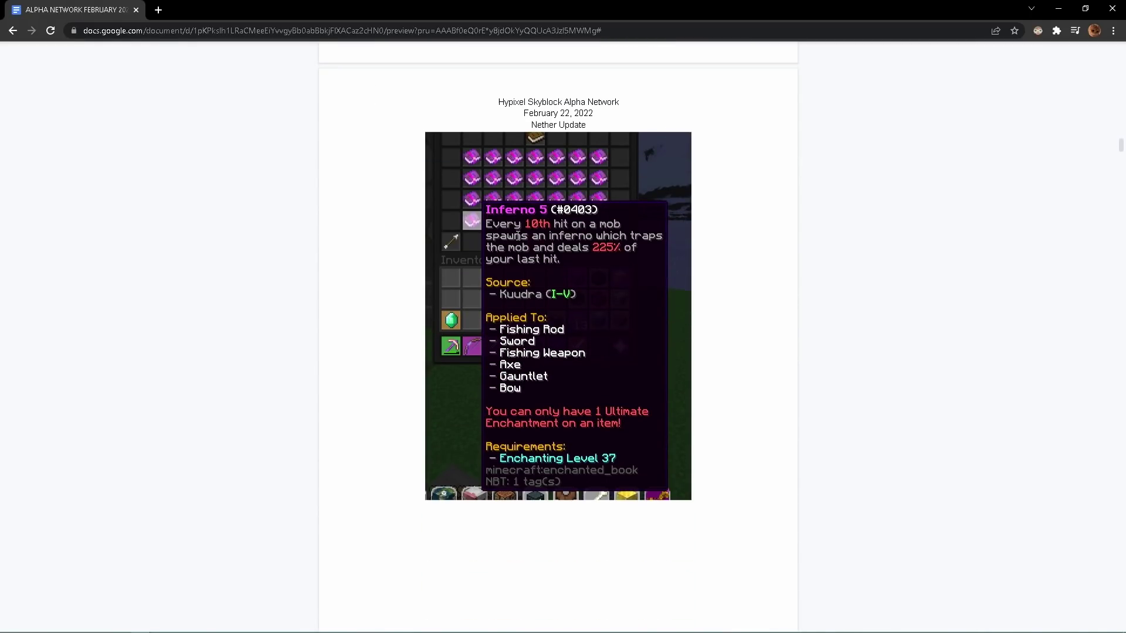
{"action": "scroll", "coordinate": [526, 236], "scroll_direction": "down", "scroll_amount": 3}
{"action": "scroll", "coordinate": [563, 309], "scroll_direction": "down", "scroll_amount": 3}
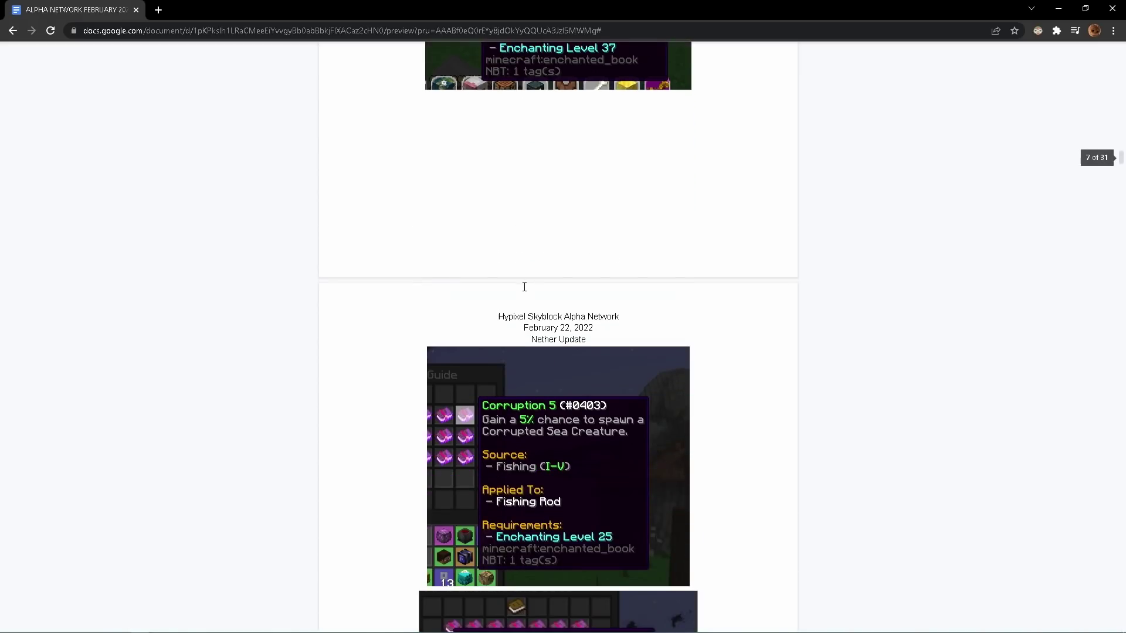
{"action": "scroll", "coordinate": [599, 309], "scroll_direction": "down", "scroll_amount": 2}
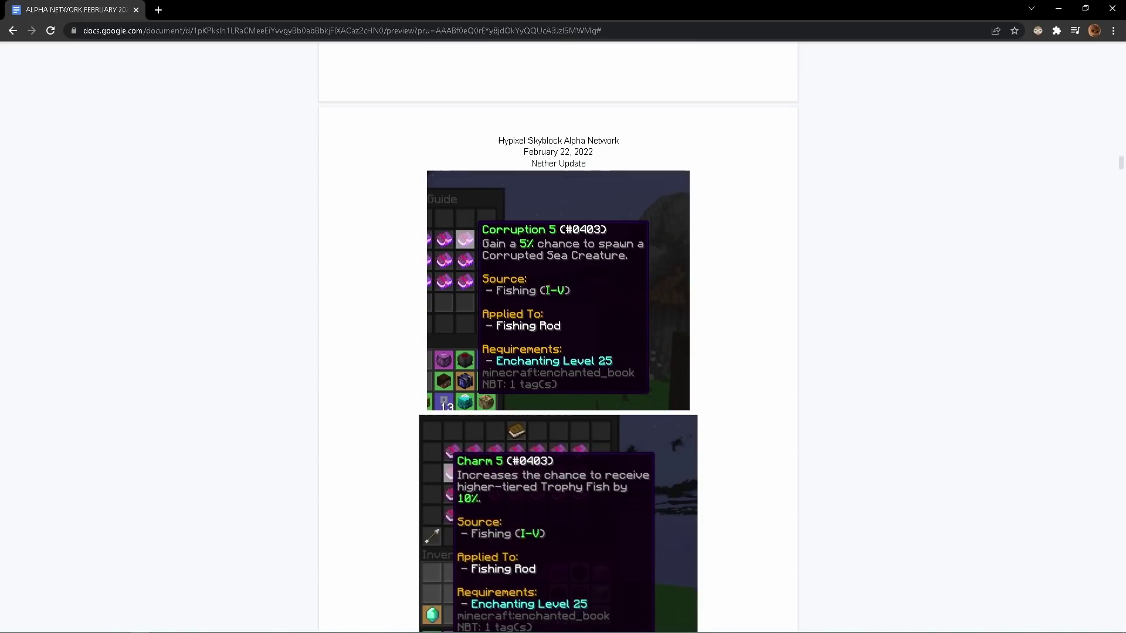
{"action": "scroll", "coordinate": [564, 291], "scroll_direction": "down", "scroll_amount": 1}
{"action": "scroll", "coordinate": [549, 308], "scroll_direction": "down", "scroll_amount": 3}
{"action": "scroll", "coordinate": [528, 334], "scroll_direction": "down", "scroll_amount": 3}
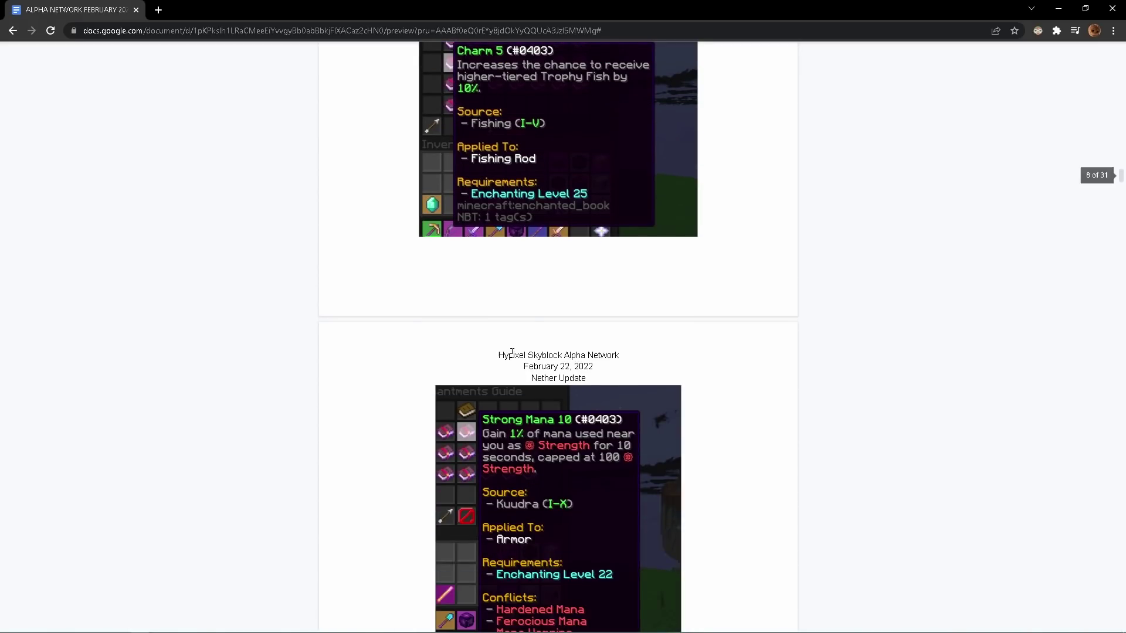
{"action": "scroll", "coordinate": [519, 352], "scroll_direction": "down", "scroll_amount": 1}
{"action": "scroll", "coordinate": [514, 354], "scroll_direction": "down", "scroll_amount": 1}
{"action": "scroll", "coordinate": [515, 354], "scroll_direction": "down", "scroll_amount": 3}
{"action": "scroll", "coordinate": [528, 357], "scroll_direction": "down", "scroll_amount": 3}
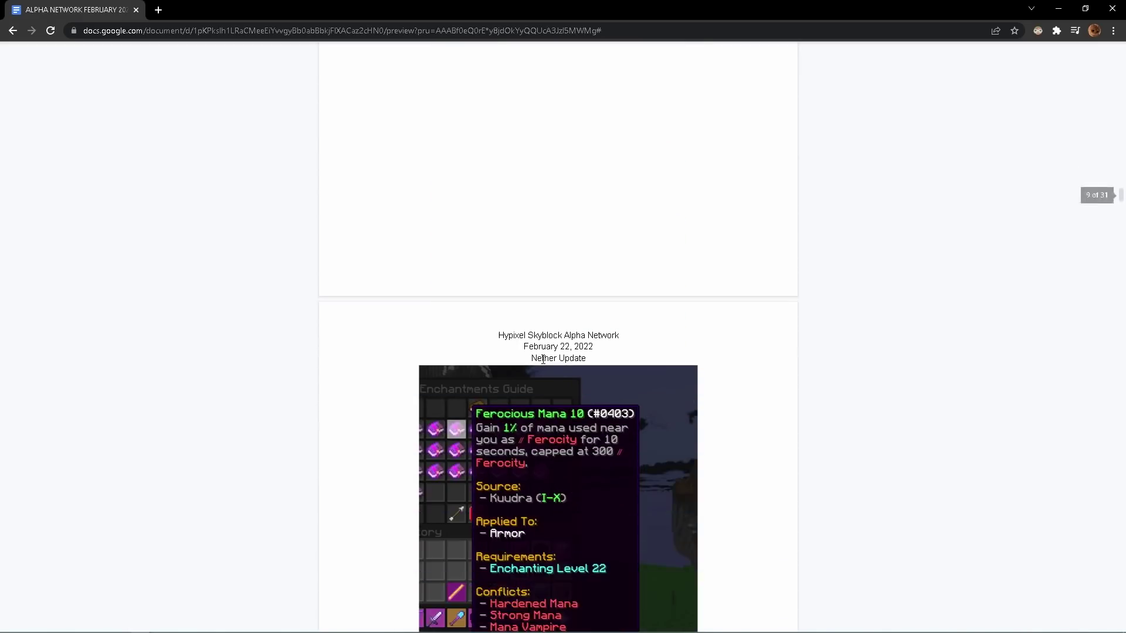
{"action": "scroll", "coordinate": [536, 357], "scroll_direction": "down", "scroll_amount": 1}
{"action": "scroll", "coordinate": [539, 358], "scroll_direction": "down", "scroll_amount": 1}
{"action": "scroll", "coordinate": [538, 359], "scroll_direction": "down", "scroll_amount": 3}
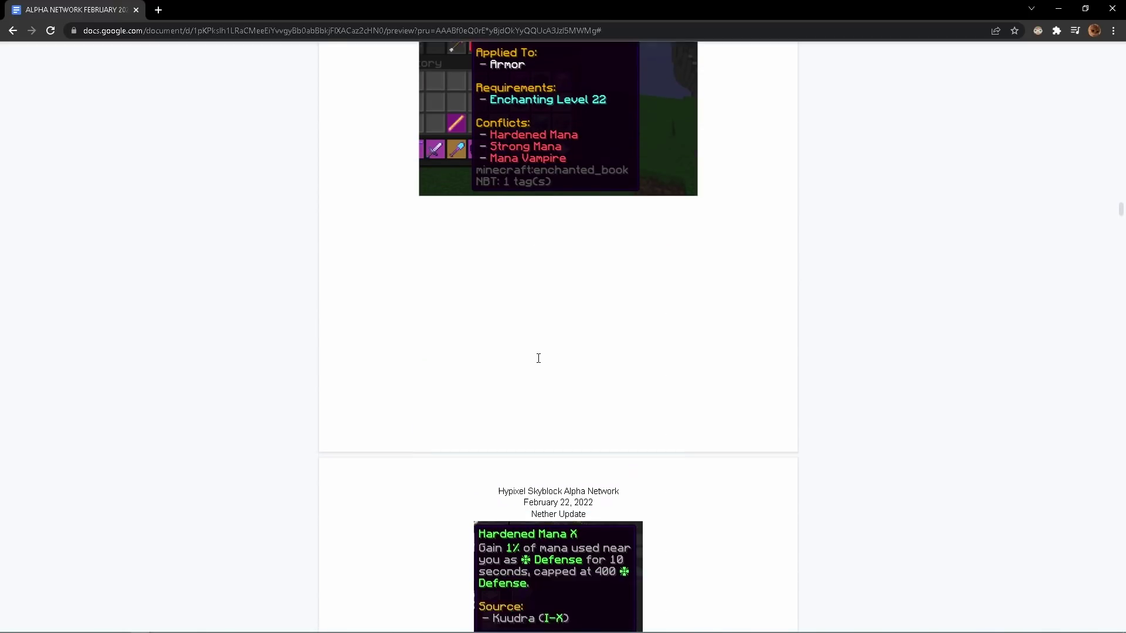
{"action": "scroll", "coordinate": [539, 358], "scroll_direction": "down", "scroll_amount": 3}
{"action": "scroll", "coordinate": [538, 358], "scroll_direction": "down", "scroll_amount": 1}
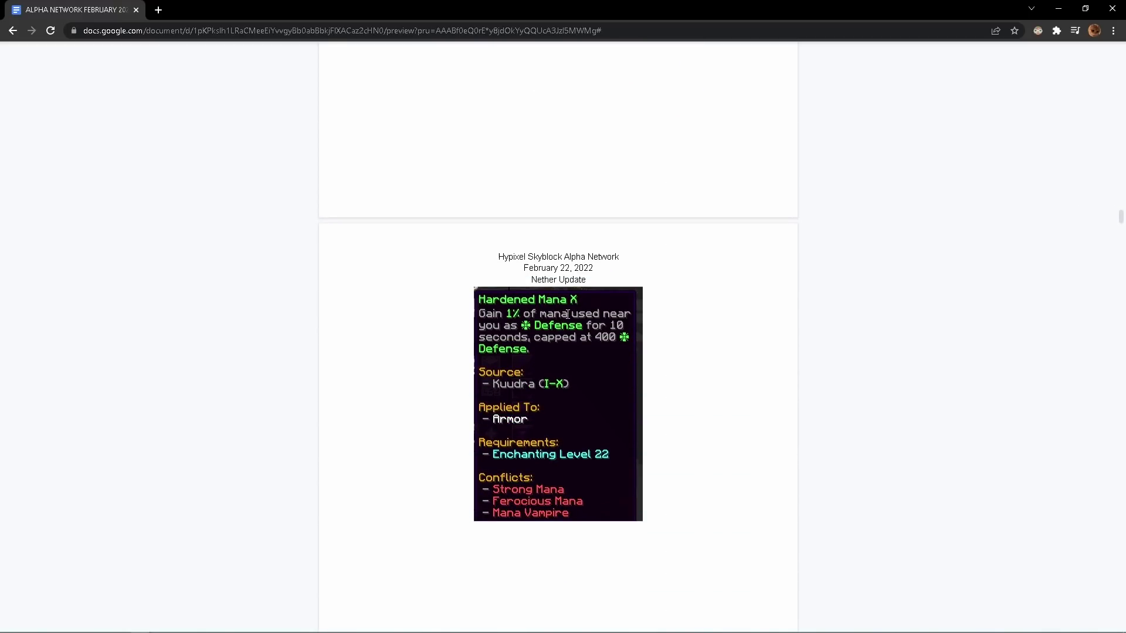
{"action": "scroll", "coordinate": [548, 308], "scroll_direction": "down", "scroll_amount": 2}
{"action": "scroll", "coordinate": [574, 324], "scroll_direction": "down", "scroll_amount": 4}
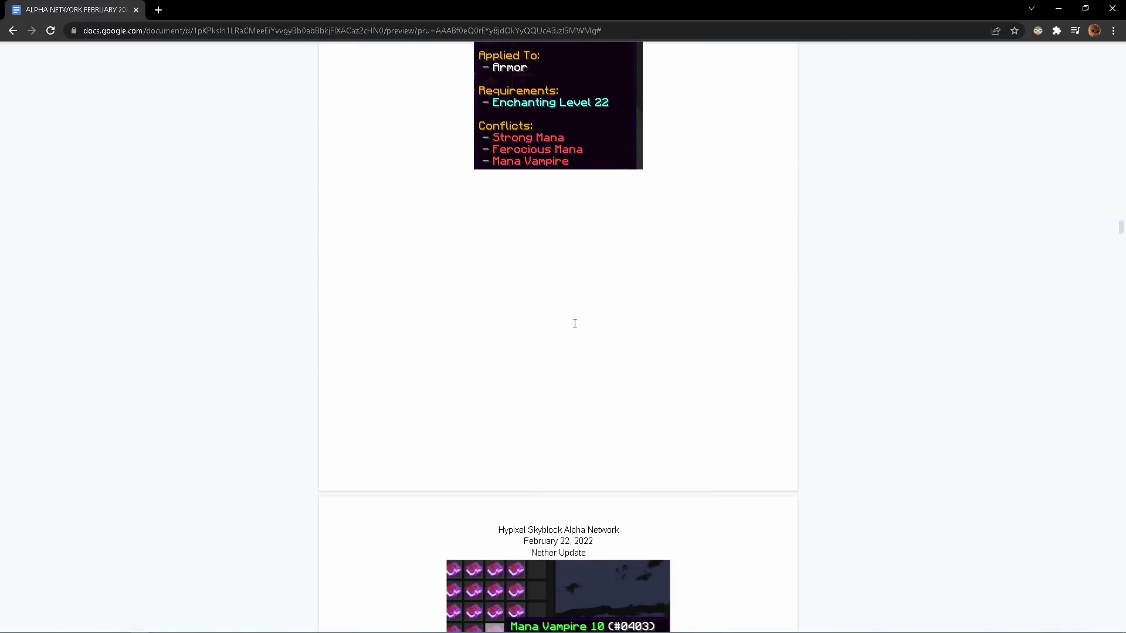
{"action": "scroll", "coordinate": [573, 324], "scroll_direction": "down", "scroll_amount": 3}
{"action": "scroll", "coordinate": [574, 324], "scroll_direction": "down", "scroll_amount": 2}
{"action": "scroll", "coordinate": [574, 324], "scroll_direction": "down", "scroll_amount": 4}
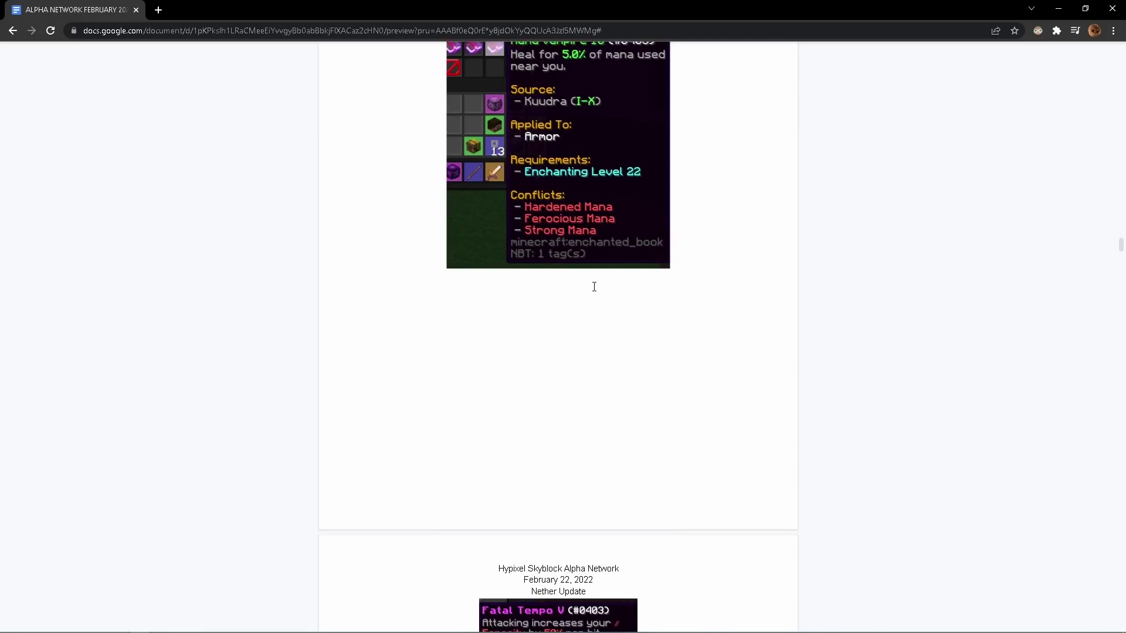
{"action": "scroll", "coordinate": [591, 293], "scroll_direction": "down", "scroll_amount": 4}
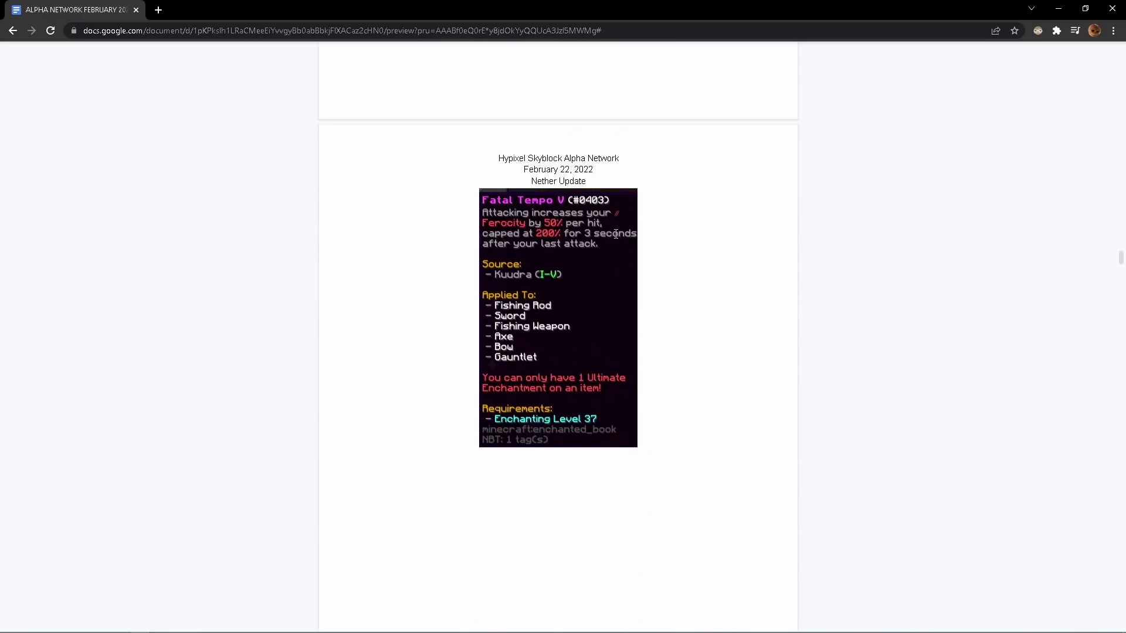
{"action": "scroll", "coordinate": [537, 190], "scroll_direction": "down", "scroll_amount": 3}
{"action": "scroll", "coordinate": [554, 246], "scroll_direction": "down", "scroll_amount": 4}
{"action": "scroll", "coordinate": [572, 289], "scroll_direction": "down", "scroll_amount": 3}
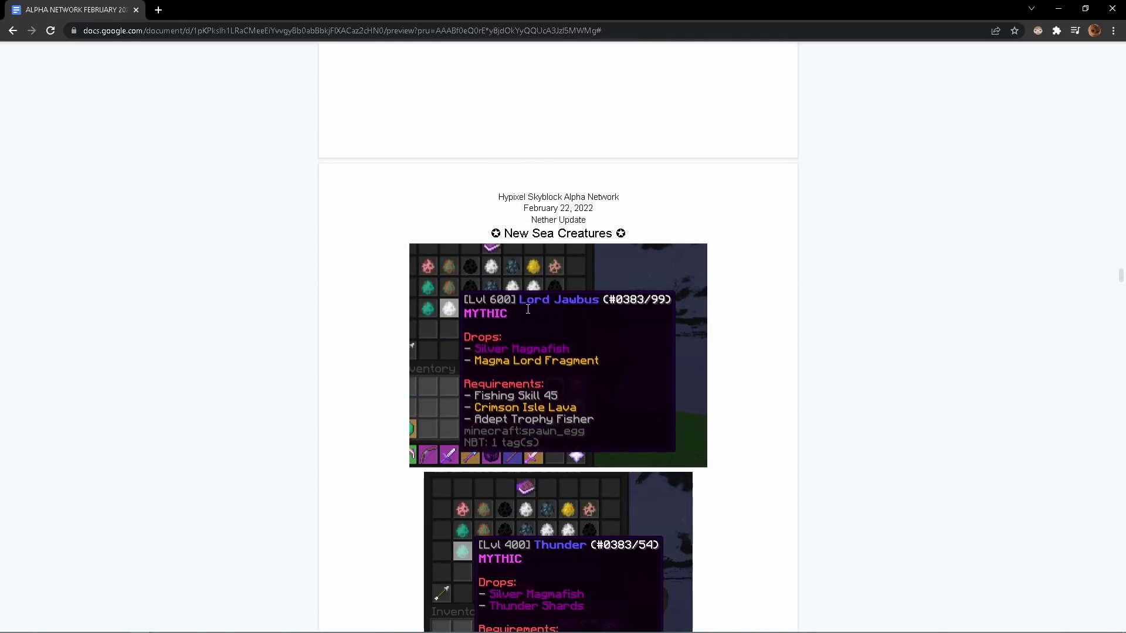
{"action": "scroll", "coordinate": [605, 312], "scroll_direction": "down", "scroll_amount": 2}
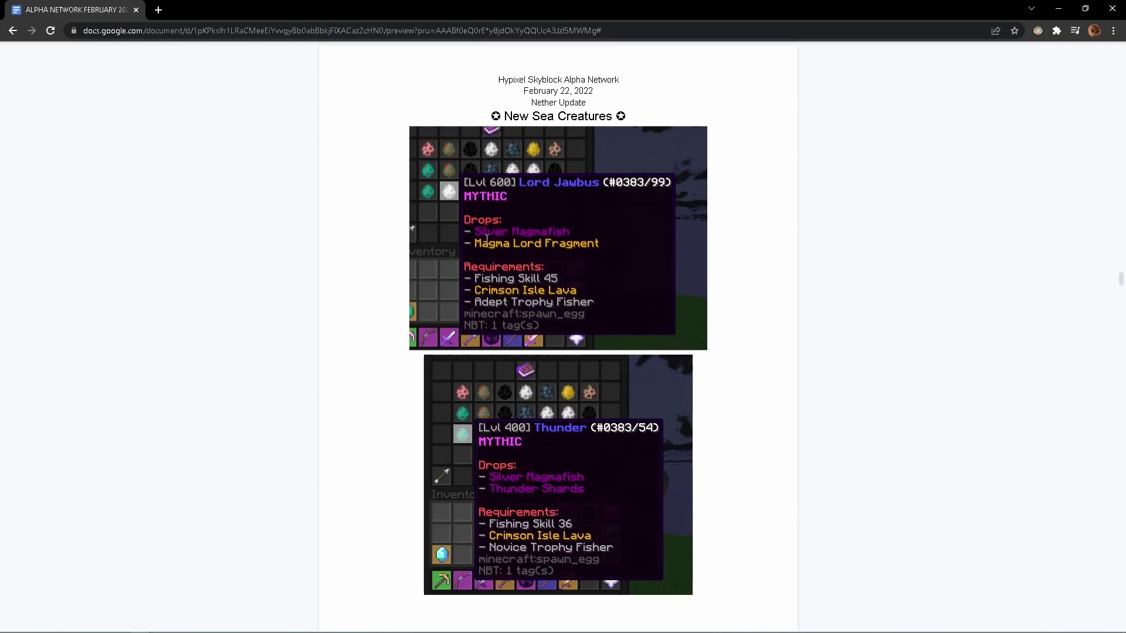
{"action": "scroll", "coordinate": [555, 352], "scroll_direction": "down", "scroll_amount": 3}
{"action": "scroll", "coordinate": [554, 353], "scroll_direction": "down", "scroll_amount": 3}
{"action": "scroll", "coordinate": [551, 385], "scroll_direction": "down", "scroll_amount": 3}
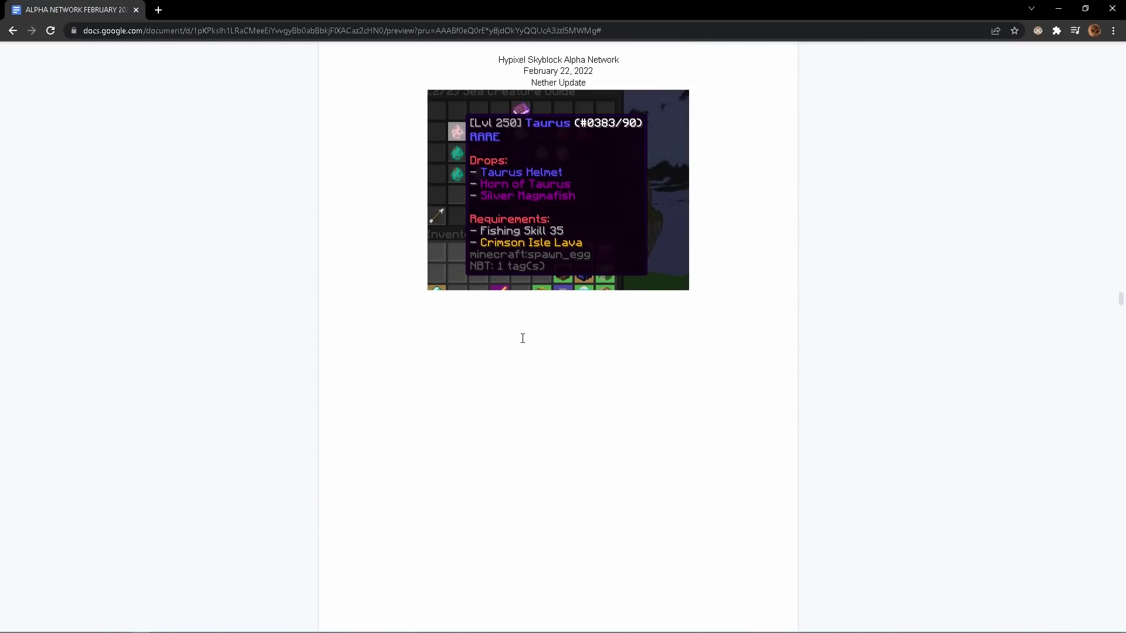
{"action": "scroll", "coordinate": [523, 338], "scroll_direction": "down", "scroll_amount": 5}
{"action": "scroll", "coordinate": [522, 338], "scroll_direction": "down", "scroll_amount": 2}
{"action": "scroll", "coordinate": [522, 337], "scroll_direction": "down", "scroll_amount": 3}
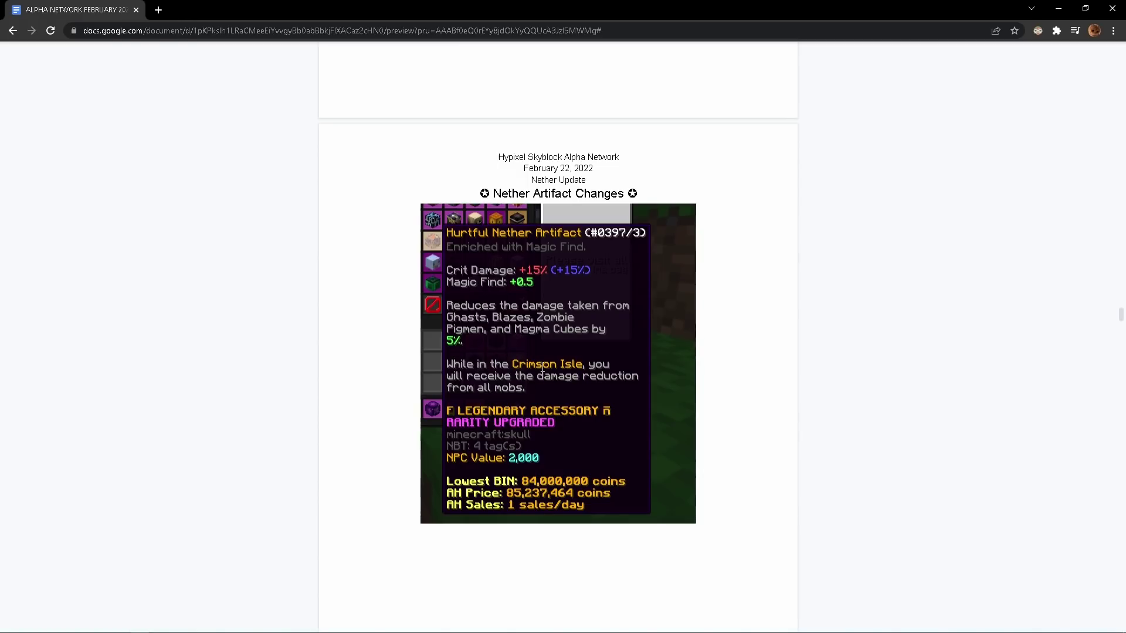
{"action": "scroll", "coordinate": [512, 378], "scroll_direction": "down", "scroll_amount": 3}
{"action": "scroll", "coordinate": [511, 378], "scroll_direction": "down", "scroll_amount": 5}
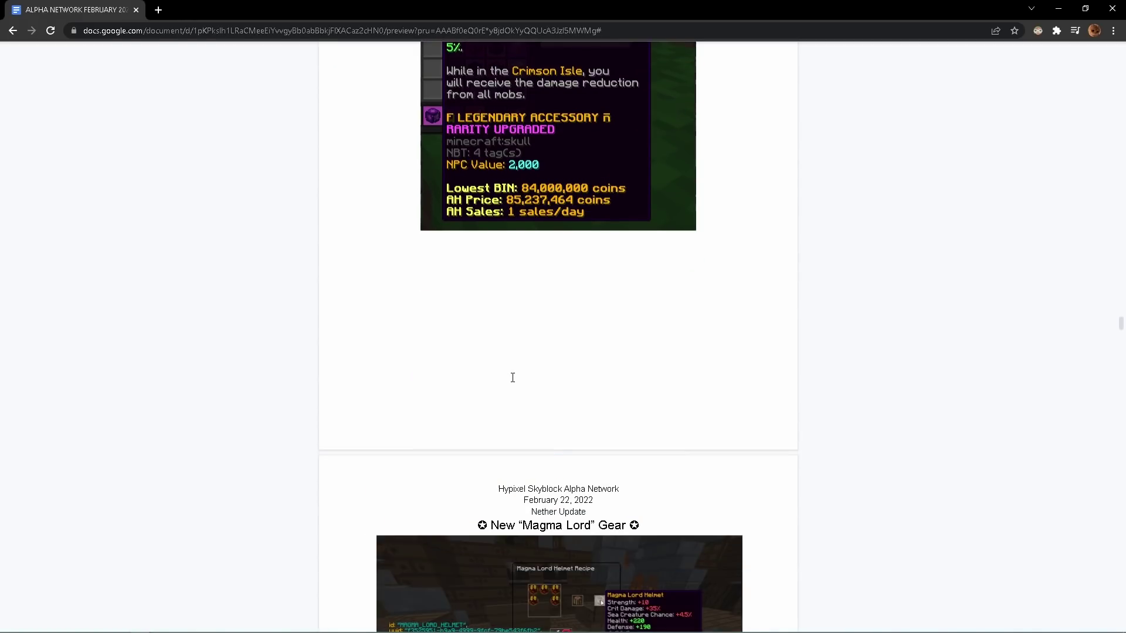
{"action": "scroll", "coordinate": [512, 379], "scroll_direction": "down", "scroll_amount": 4}
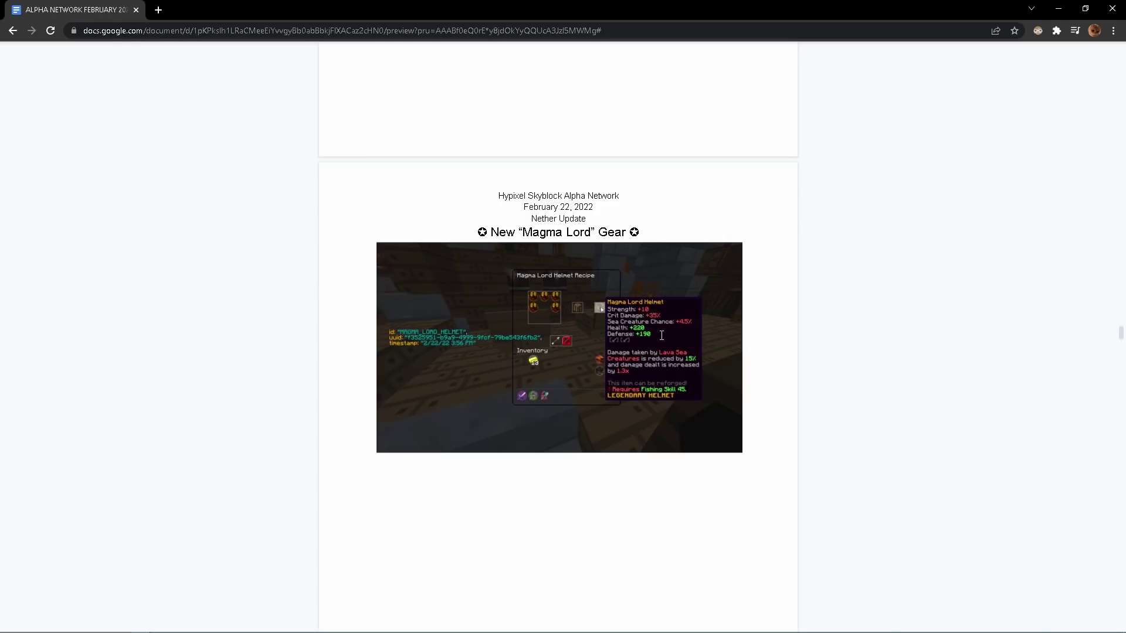
{"action": "scroll", "coordinate": [629, 373], "scroll_direction": "down", "scroll_amount": 2}
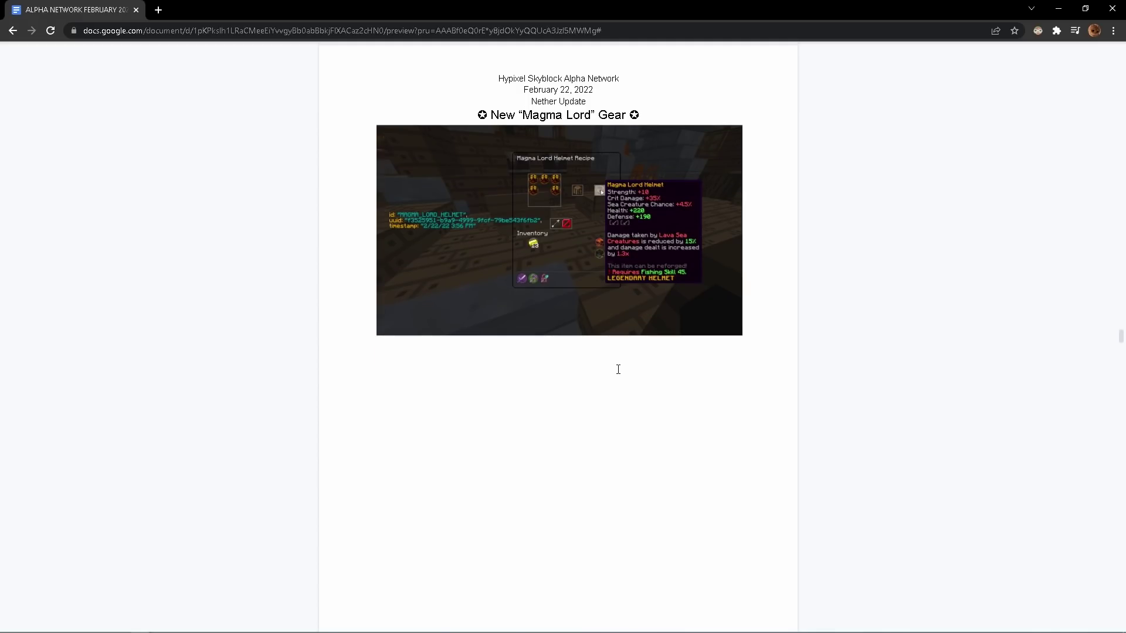
{"action": "scroll", "coordinate": [626, 262], "scroll_direction": "down", "scroll_amount": 5}
{"action": "scroll", "coordinate": [580, 302], "scroll_direction": "down", "scroll_amount": 3}
{"action": "scroll", "coordinate": [581, 303], "scroll_direction": "down", "scroll_amount": 3}
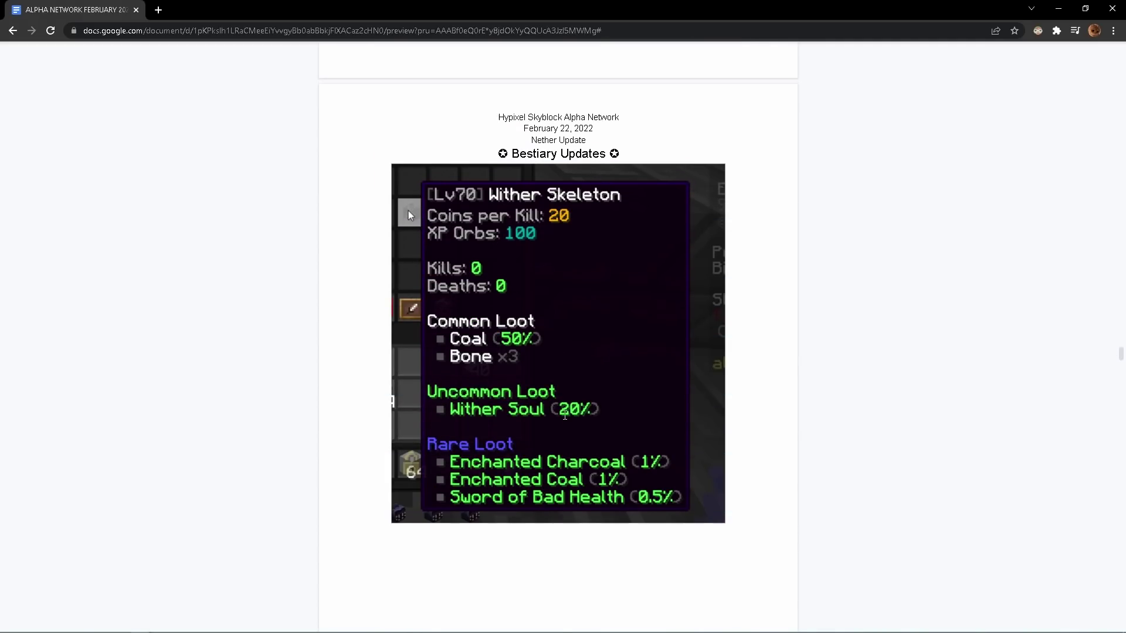
{"action": "scroll", "coordinate": [565, 415], "scroll_direction": "down", "scroll_amount": 4}
{"action": "scroll", "coordinate": [565, 415], "scroll_direction": "down", "scroll_amount": 3}
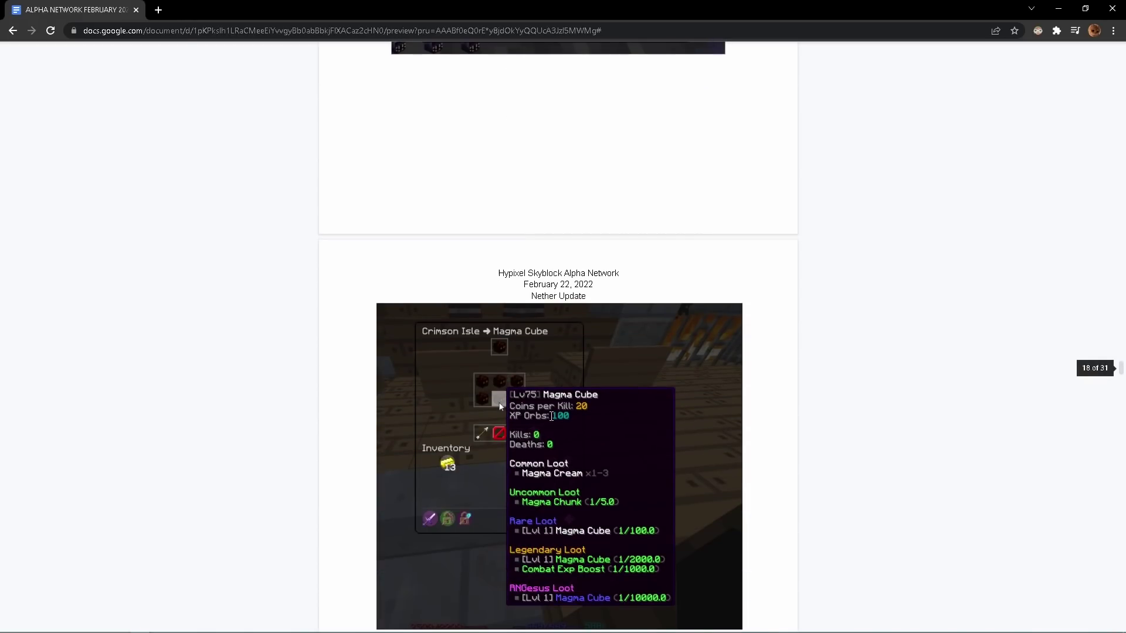
{"action": "scroll", "coordinate": [536, 505], "scroll_direction": "down", "scroll_amount": 4}
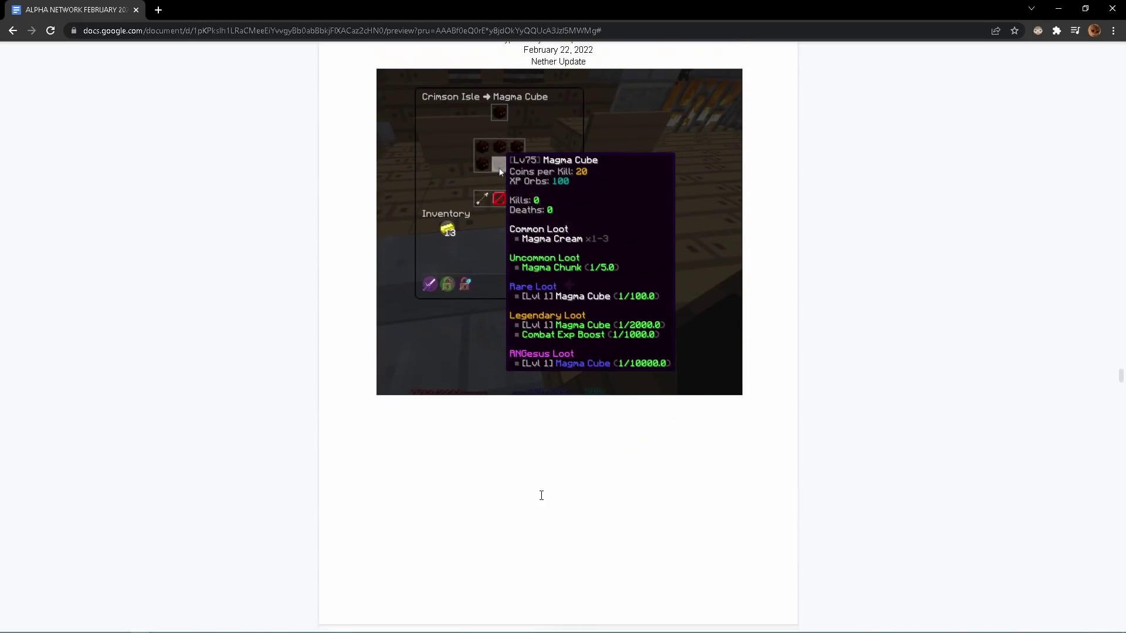
{"action": "scroll", "coordinate": [537, 505], "scroll_direction": "down", "scroll_amount": 4}
{"action": "scroll", "coordinate": [536, 506], "scroll_direction": "down", "scroll_amount": 1}
{"action": "scroll", "coordinate": [516, 467], "scroll_direction": "down", "scroll_amount": 1}
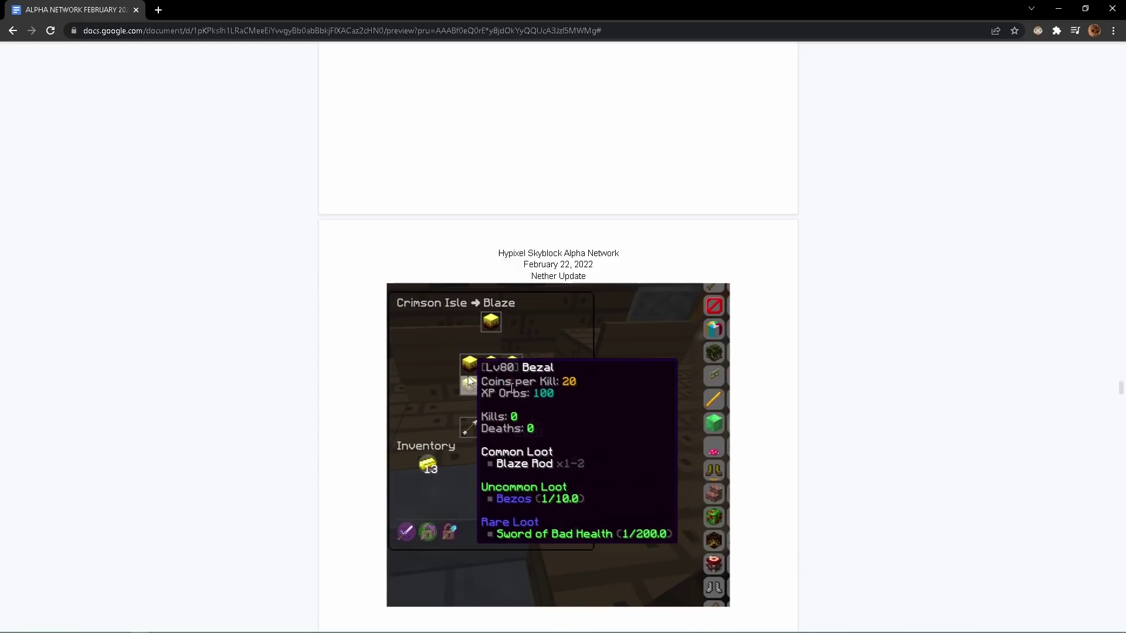
{"action": "scroll", "coordinate": [522, 452], "scroll_direction": "down", "scroll_amount": 1}
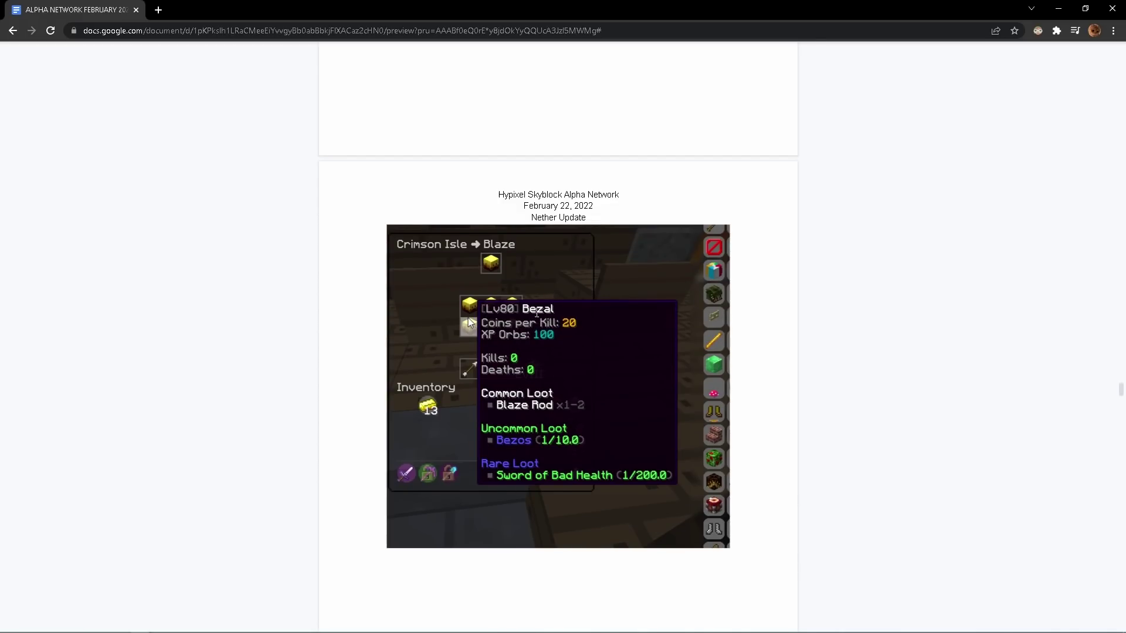
{"action": "scroll", "coordinate": [533, 307], "scroll_direction": "down", "scroll_amount": 2}
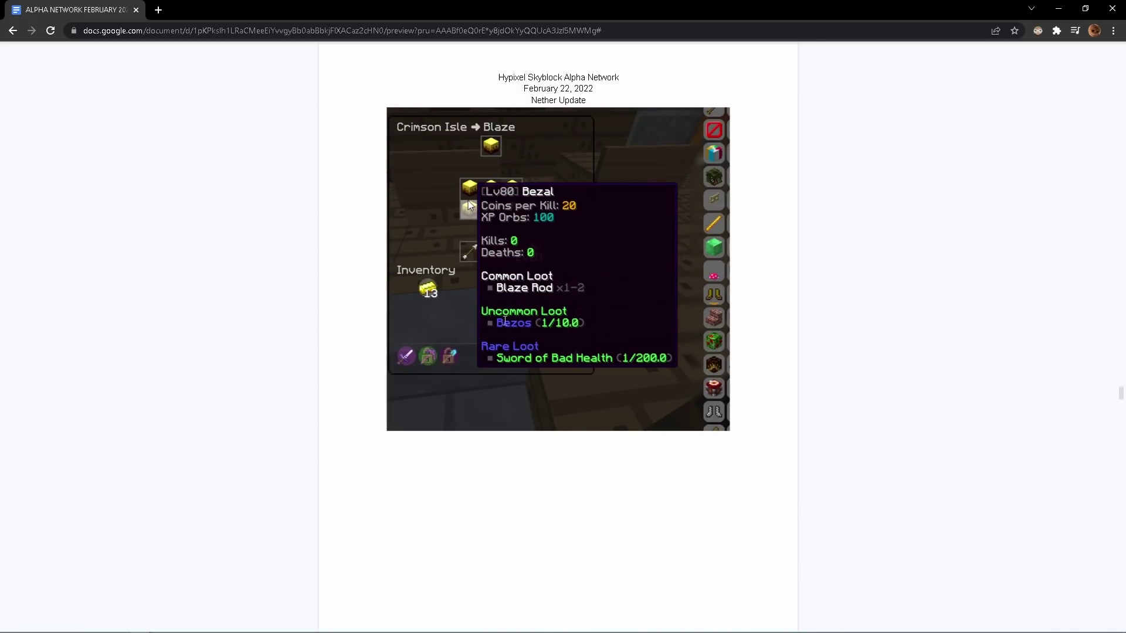
{"action": "scroll", "coordinate": [504, 322], "scroll_direction": "down", "scroll_amount": 3}
{"action": "scroll", "coordinate": [529, 264], "scroll_direction": "down", "scroll_amount": 2}
{"action": "scroll", "coordinate": [554, 273], "scroll_direction": "down", "scroll_amount": 3}
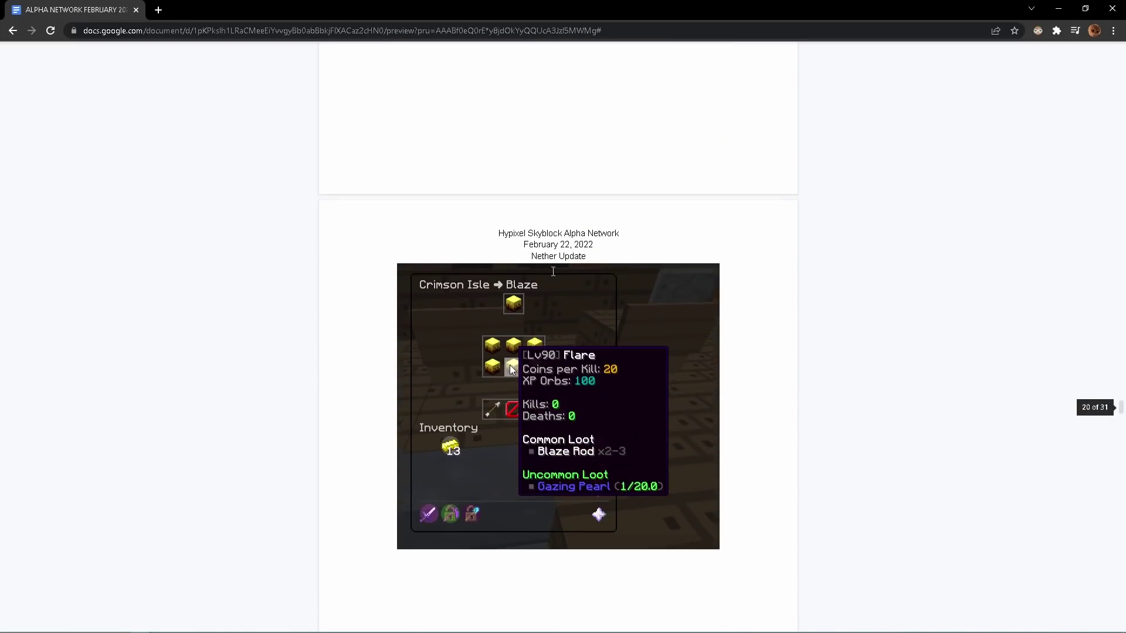
{"action": "scroll", "coordinate": [553, 272], "scroll_direction": "up", "scroll_amount": 4}
{"action": "scroll", "coordinate": [598, 224], "scroll_direction": "down", "scroll_amount": 3}
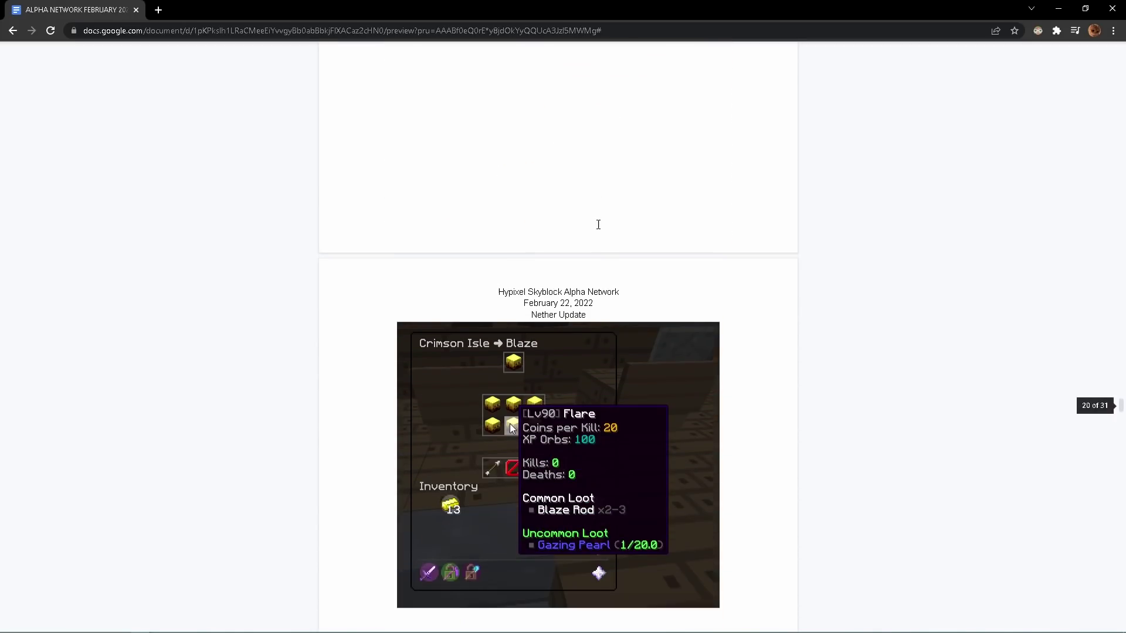
{"action": "scroll", "coordinate": [598, 224], "scroll_direction": "down", "scroll_amount": 3}
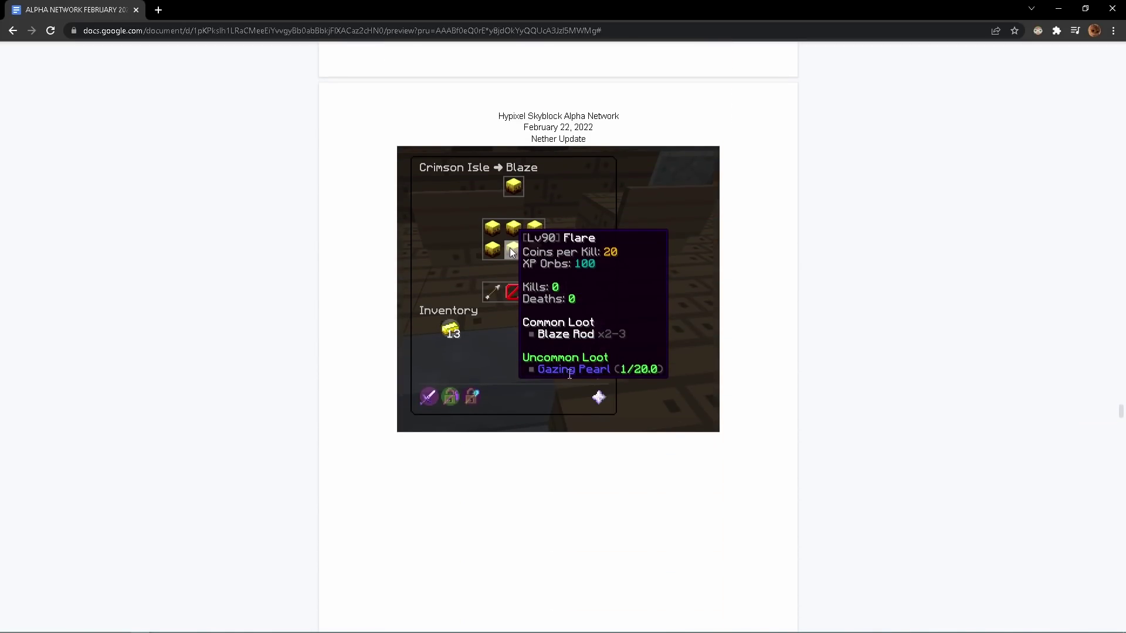
{"action": "scroll", "coordinate": [572, 368], "scroll_direction": "down", "scroll_amount": 3}
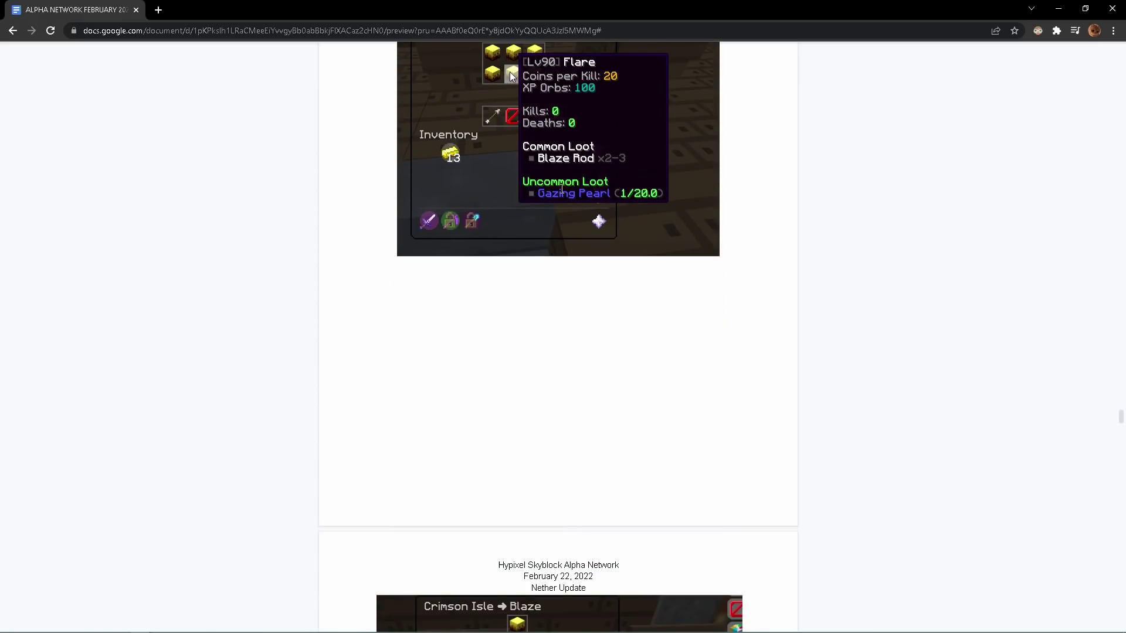
{"action": "scroll", "coordinate": [558, 190], "scroll_direction": "down", "scroll_amount": 5}
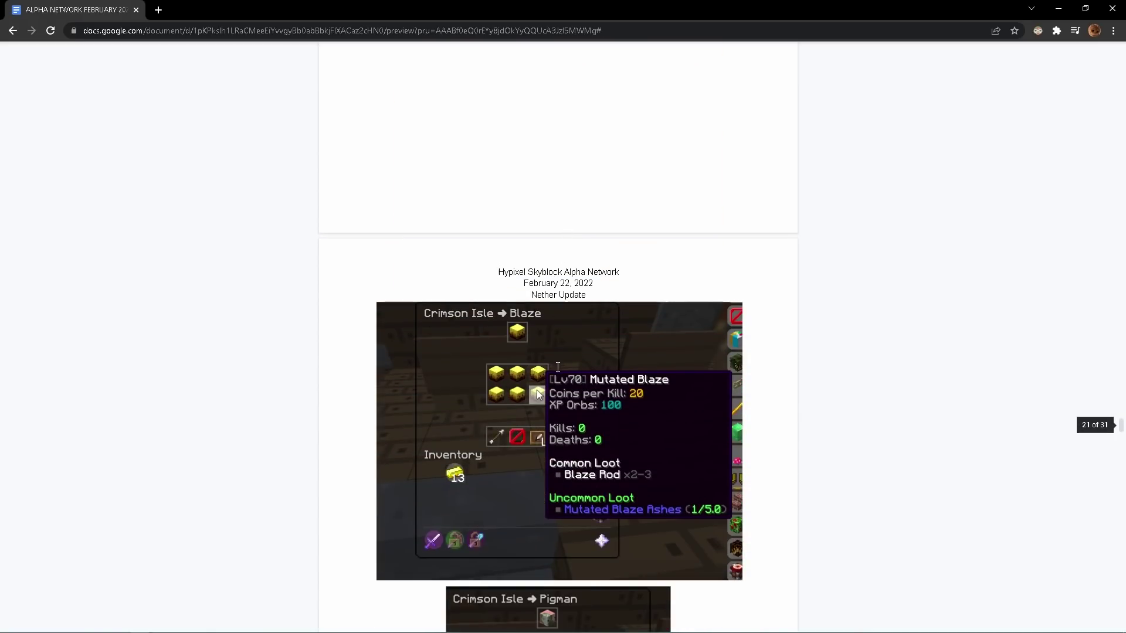
{"action": "scroll", "coordinate": [558, 367], "scroll_direction": "down", "scroll_amount": 1}
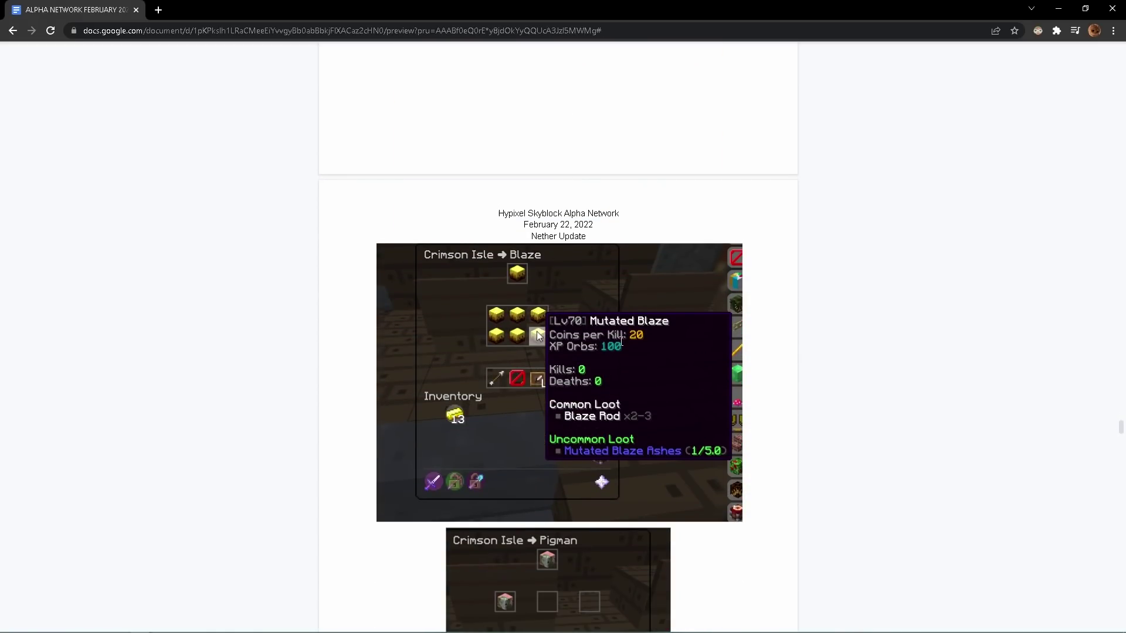
{"action": "scroll", "coordinate": [636, 429], "scroll_direction": "down", "scroll_amount": 6}
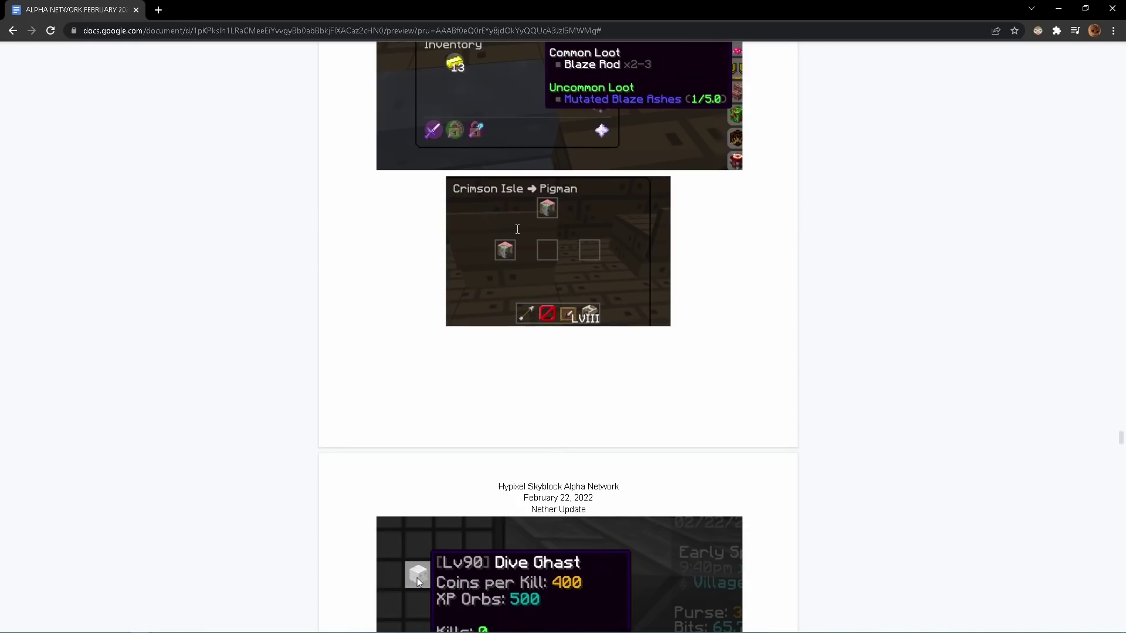
{"action": "scroll", "coordinate": [517, 229], "scroll_direction": "down", "scroll_amount": 2}
{"action": "scroll", "coordinate": [517, 264], "scroll_direction": "down", "scroll_amount": 2}
{"action": "scroll", "coordinate": [517, 264], "scroll_direction": "down", "scroll_amount": 2}
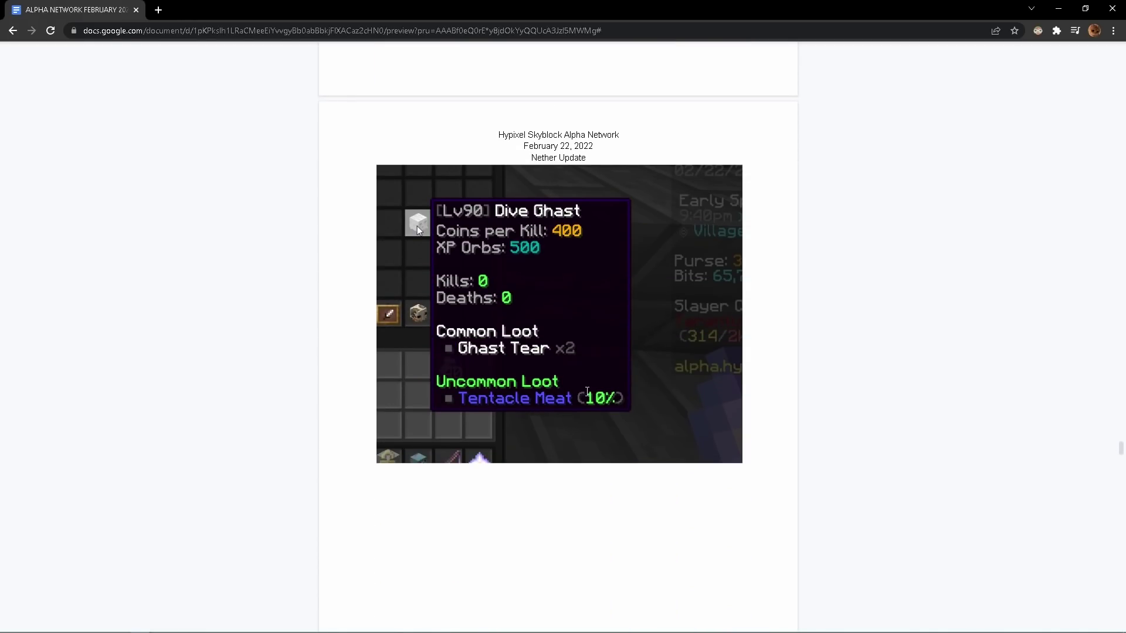
{"action": "scroll", "coordinate": [417, 227], "scroll_direction": "down", "scroll_amount": 5}
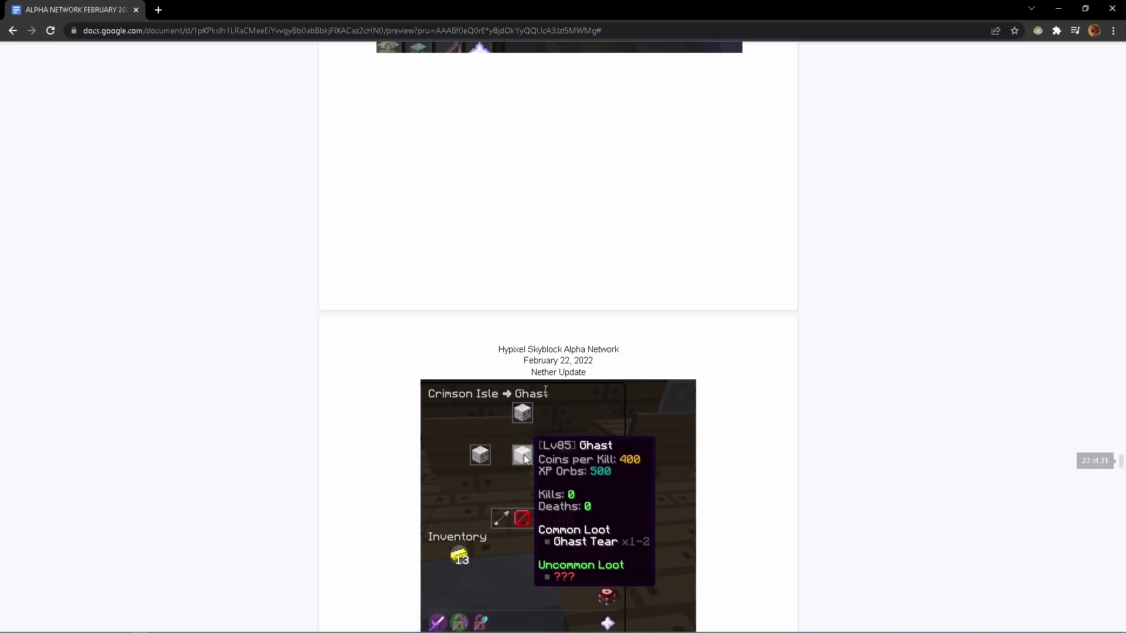
{"action": "scroll", "coordinate": [417, 226], "scroll_direction": "down", "scroll_amount": 3}
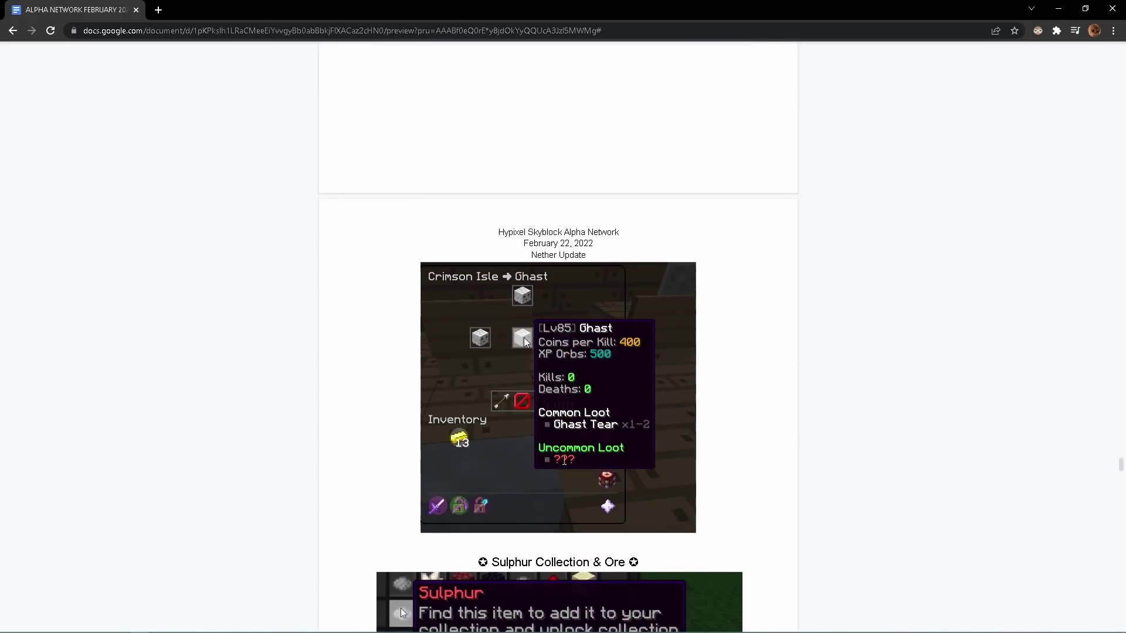
{"action": "scroll", "coordinate": [600, 463], "scroll_direction": "down", "scroll_amount": 3}
{"action": "scroll", "coordinate": [600, 464], "scroll_direction": "down", "scroll_amount": 1}
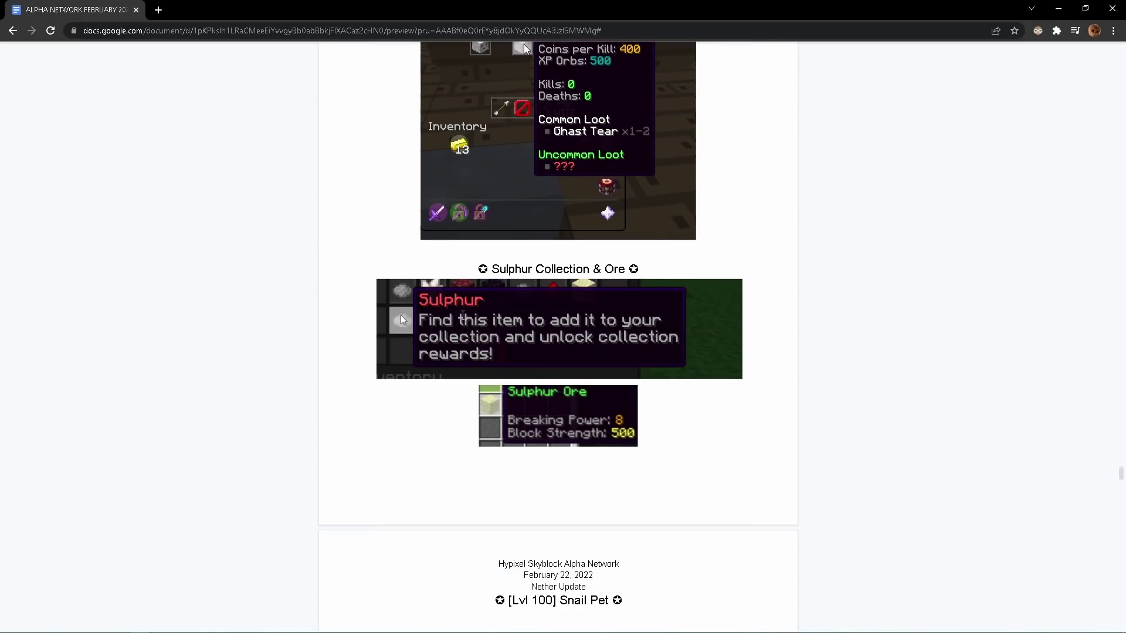
{"action": "scroll", "coordinate": [581, 301], "scroll_direction": "down", "scroll_amount": 1}
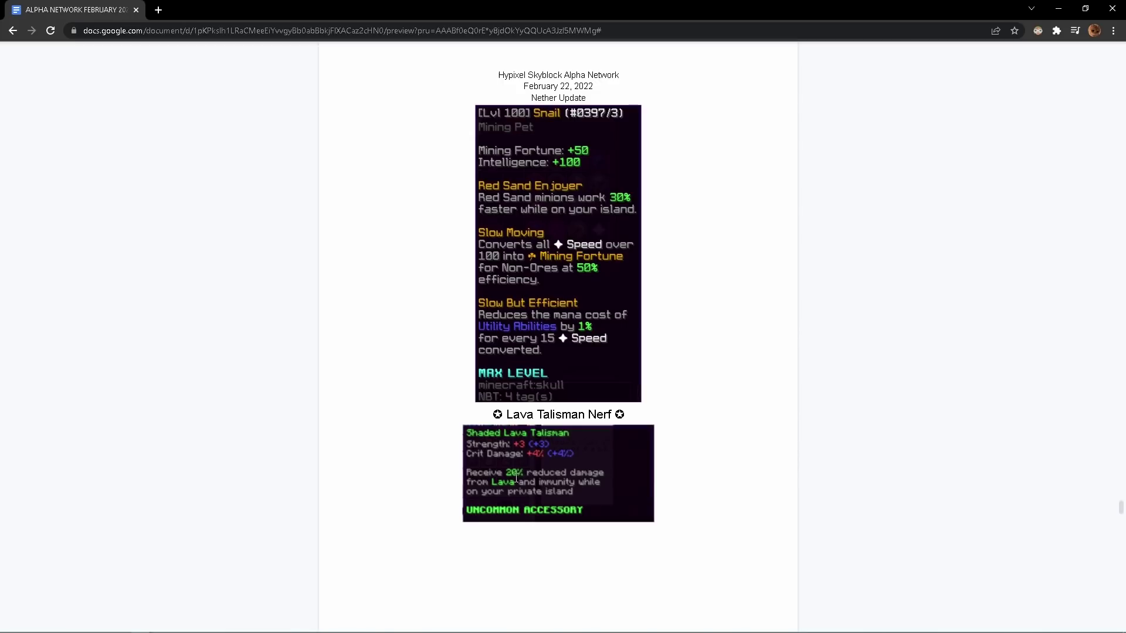
{"action": "scroll", "coordinate": [515, 477], "scroll_direction": "down", "scroll_amount": 1}
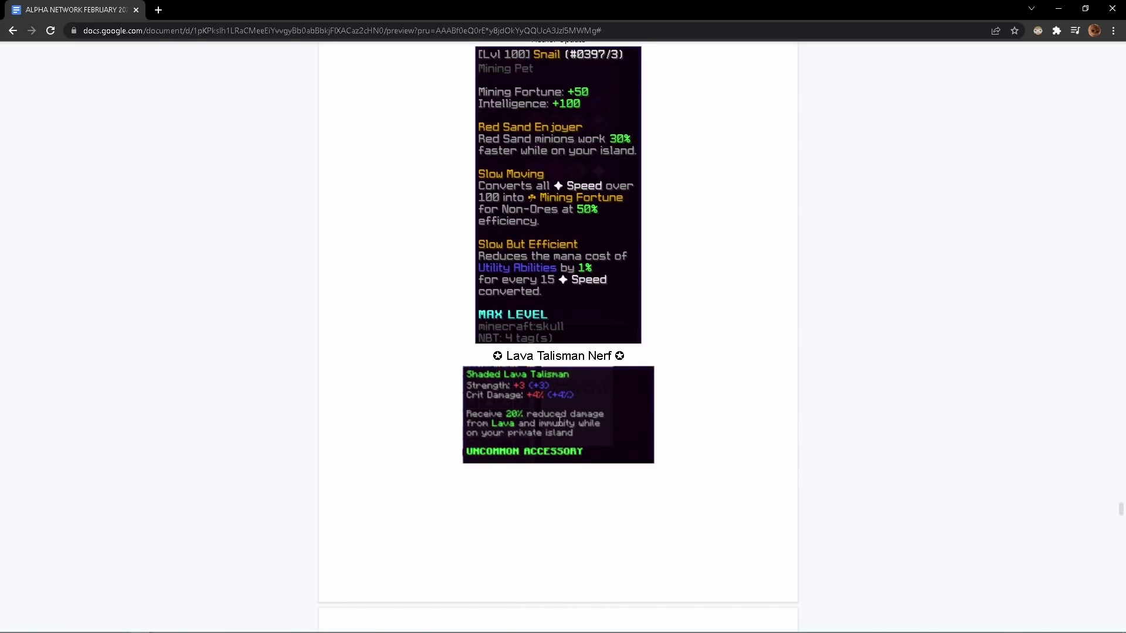
{"action": "scroll", "coordinate": [512, 416], "scroll_direction": "down", "scroll_amount": 3}
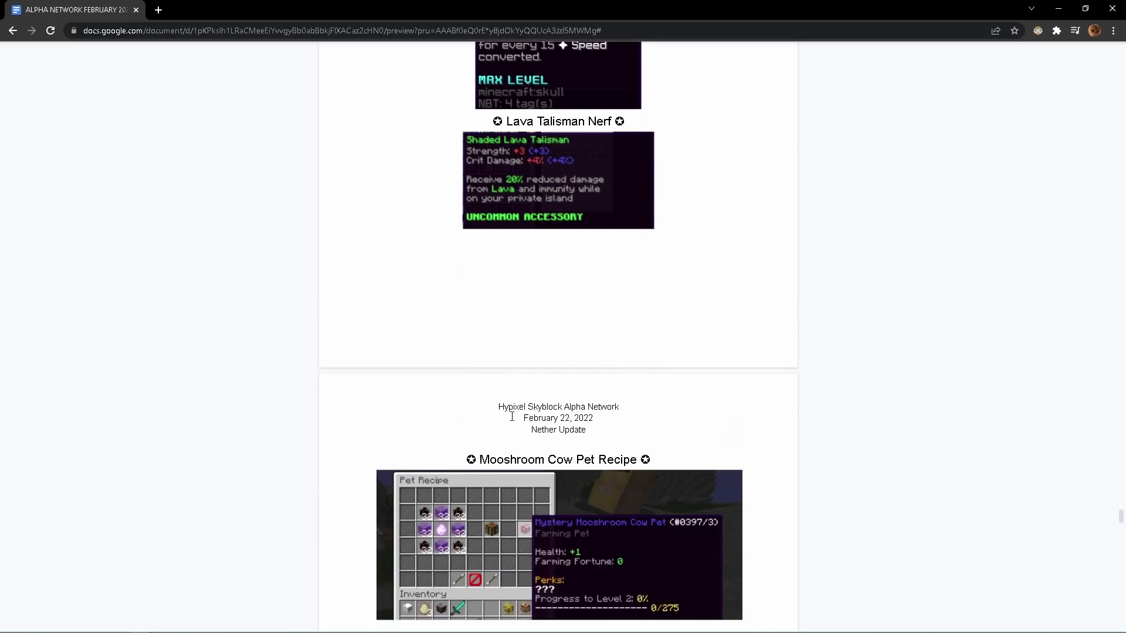
{"action": "scroll", "coordinate": [512, 416], "scroll_direction": "down", "scroll_amount": 2}
{"action": "scroll", "coordinate": [512, 415], "scroll_direction": "down", "scroll_amount": 2}
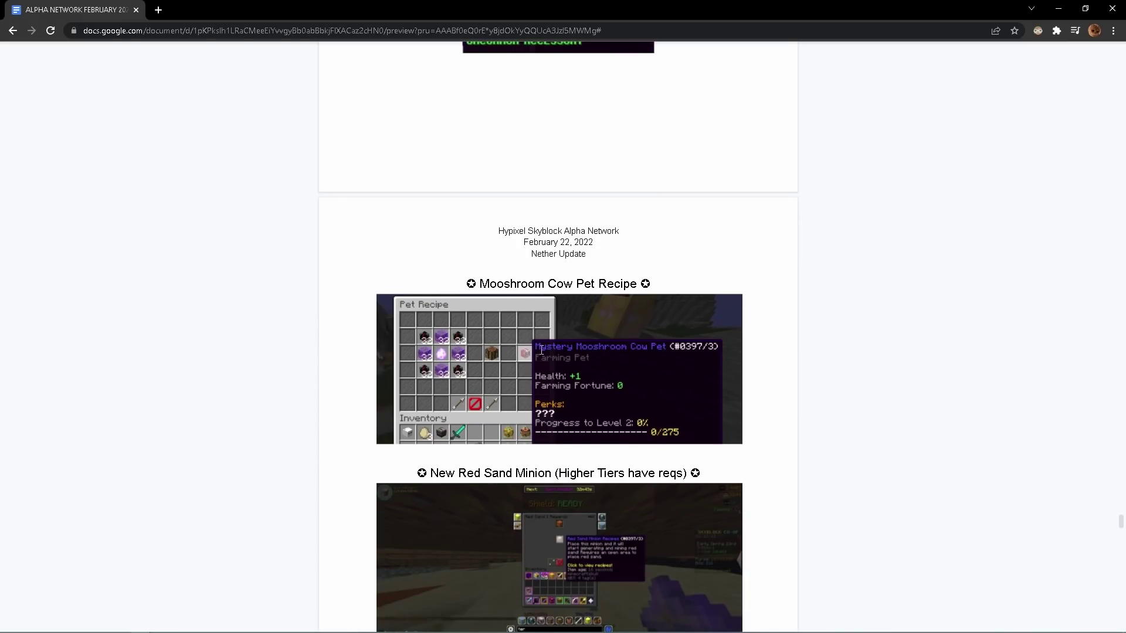
{"action": "scroll", "coordinate": [585, 325], "scroll_direction": "down", "scroll_amount": 2}
{"action": "scroll", "coordinate": [586, 326], "scroll_direction": "down", "scroll_amount": 2}
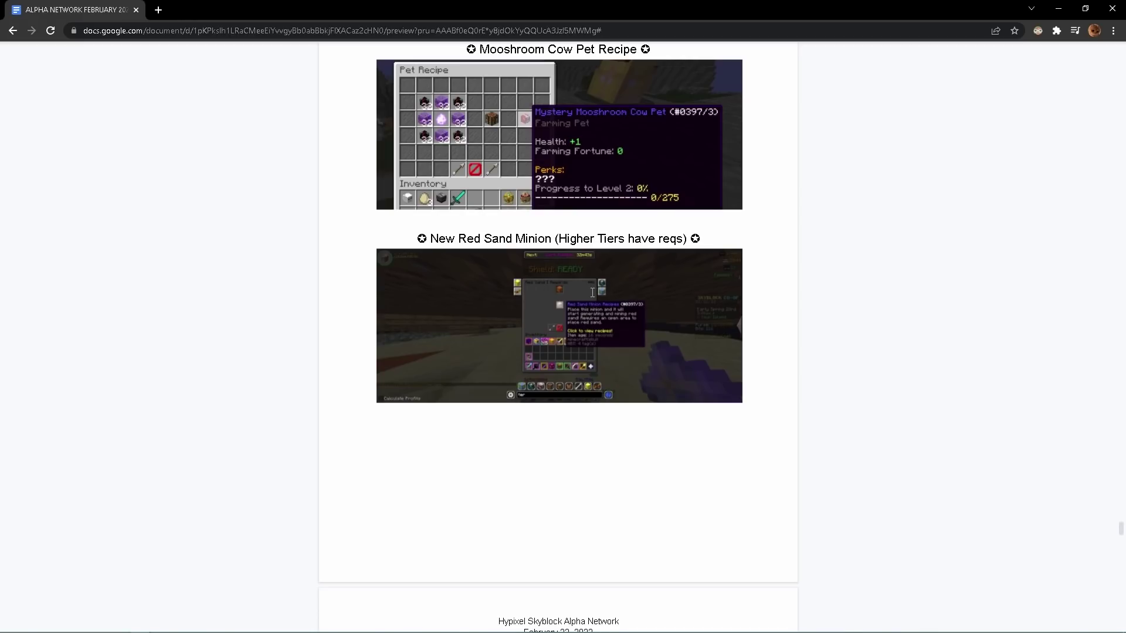
{"action": "scroll", "coordinate": [592, 291], "scroll_direction": "down", "scroll_amount": 5}
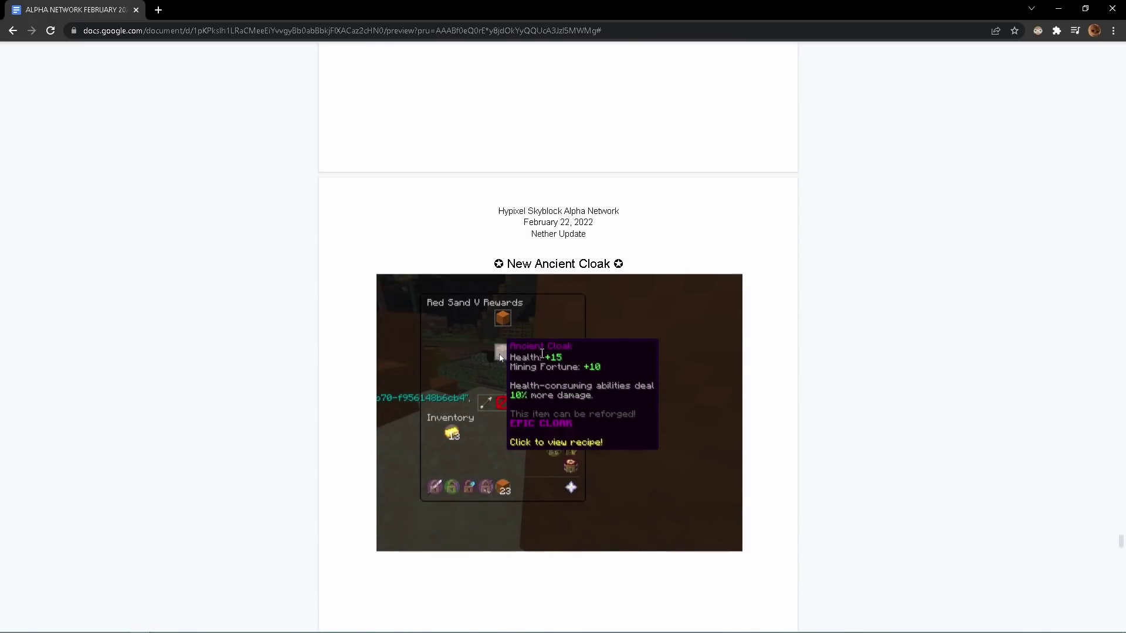
{"action": "scroll", "coordinate": [542, 355], "scroll_direction": "down", "scroll_amount": 3}
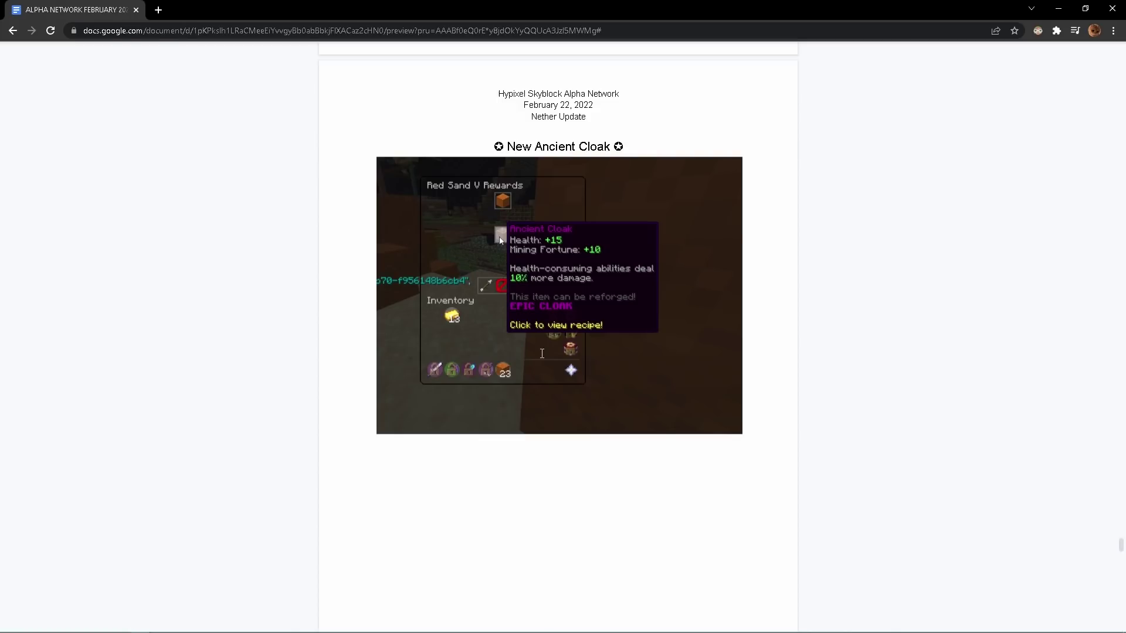
{"action": "scroll", "coordinate": [542, 354], "scroll_direction": "down", "scroll_amount": 5}
{"action": "scroll", "coordinate": [572, 296], "scroll_direction": "down", "scroll_amount": 2}
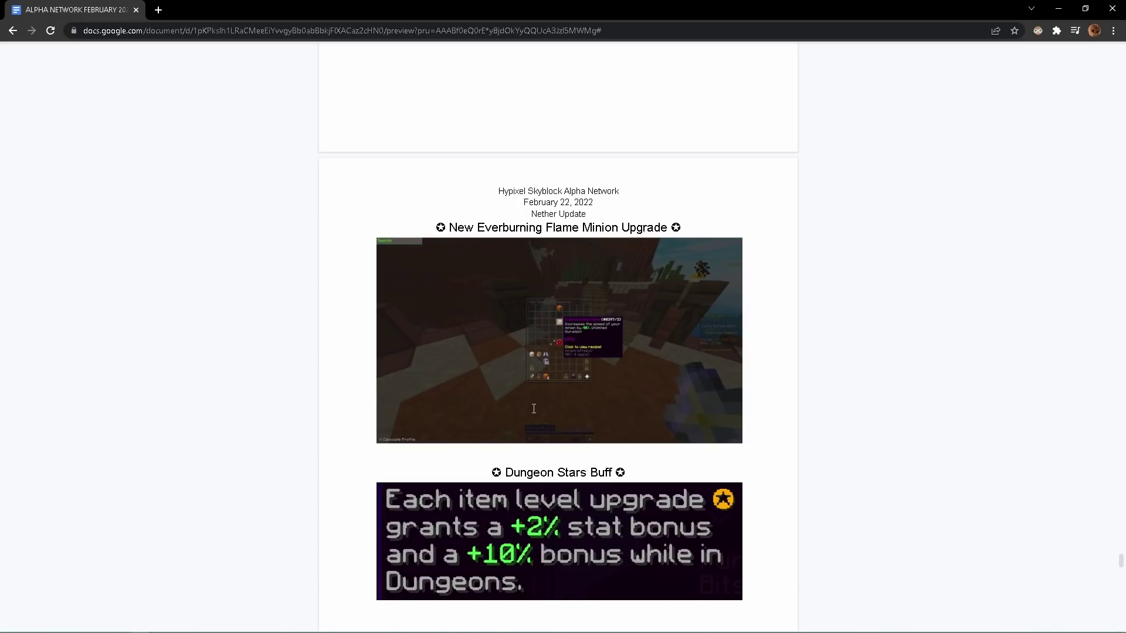
{"action": "scroll", "coordinate": [522, 445], "scroll_direction": "down", "scroll_amount": 2}
Highlight the Dungeon Stars Buff heading, then clear the selection.
{"action": "mouse_move", "coordinate": [503, 355]}
{"action": "left_mouse_down"}
{"action": "mouse_move", "coordinate": [621, 355]}
{"action": "mouse_move", "coordinate": [492, 354]}
{"action": "left_mouse_up"}
{"action": "left_click", "coordinate": [621, 360]}
{"action": "left_click", "coordinate": [476, 377]}
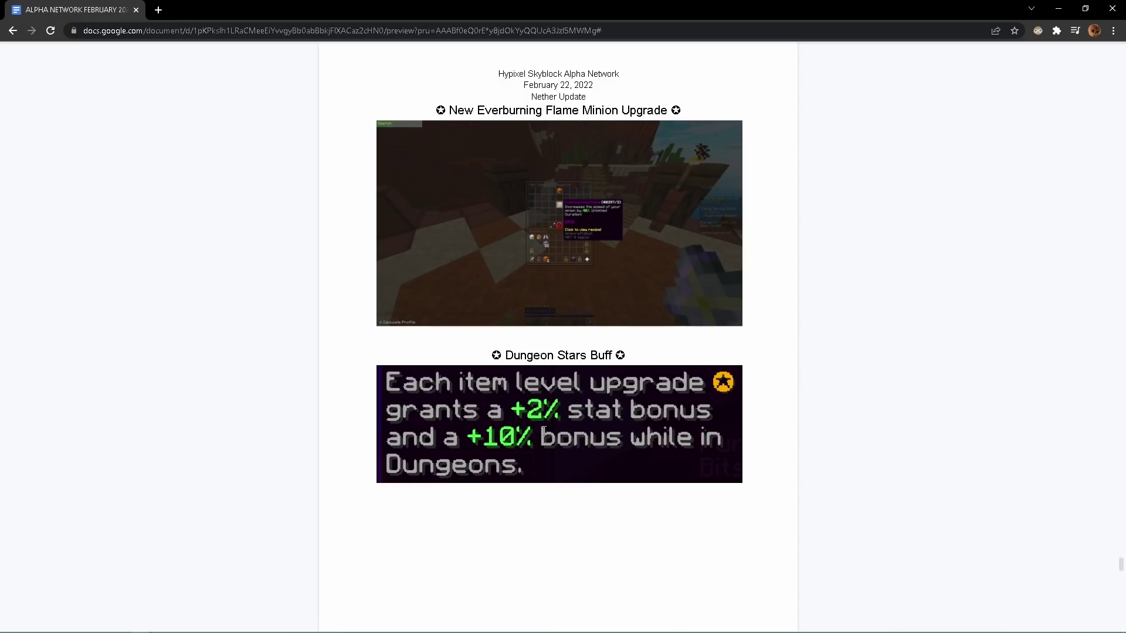
{"action": "scroll", "coordinate": [549, 423], "scroll_direction": "down", "scroll_amount": 5}
{"action": "scroll", "coordinate": [549, 422], "scroll_direction": "down", "scroll_amount": 3}
{"action": "scroll", "coordinate": [549, 423], "scroll_direction": "down", "scroll_amount": 4}
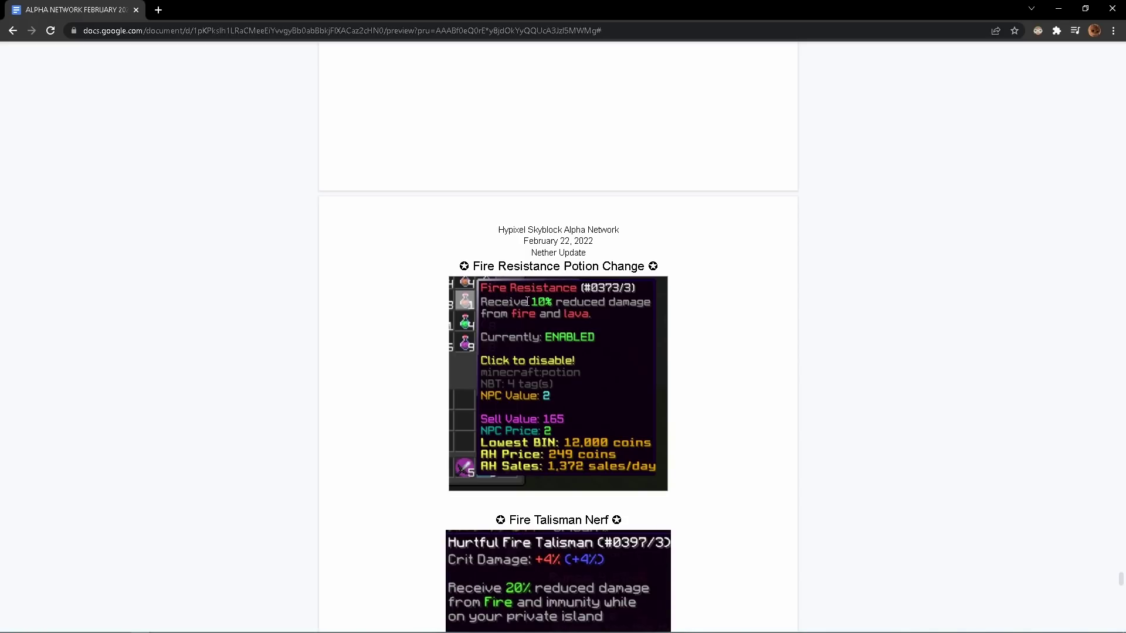
{"action": "scroll", "coordinate": [526, 304], "scroll_direction": "down", "scroll_amount": 1}
{"action": "scroll", "coordinate": [526, 303], "scroll_direction": "down", "scroll_amount": 3}
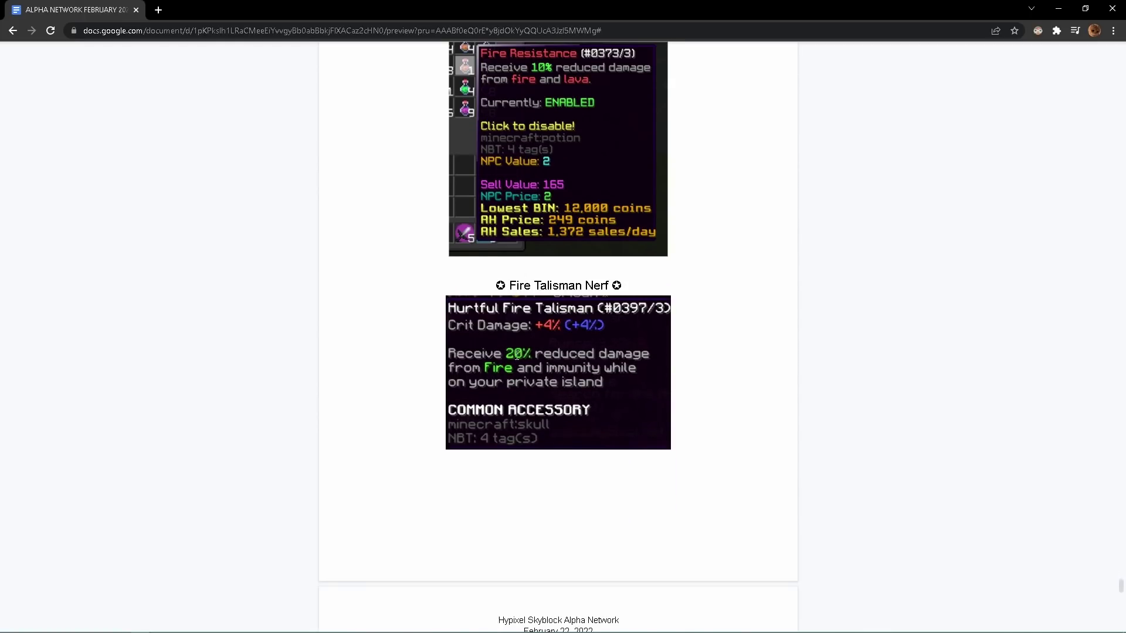
{"action": "scroll", "coordinate": [517, 355], "scroll_direction": "down", "scroll_amount": 4}
{"action": "scroll", "coordinate": [517, 354], "scroll_direction": "down", "scroll_amount": 2}
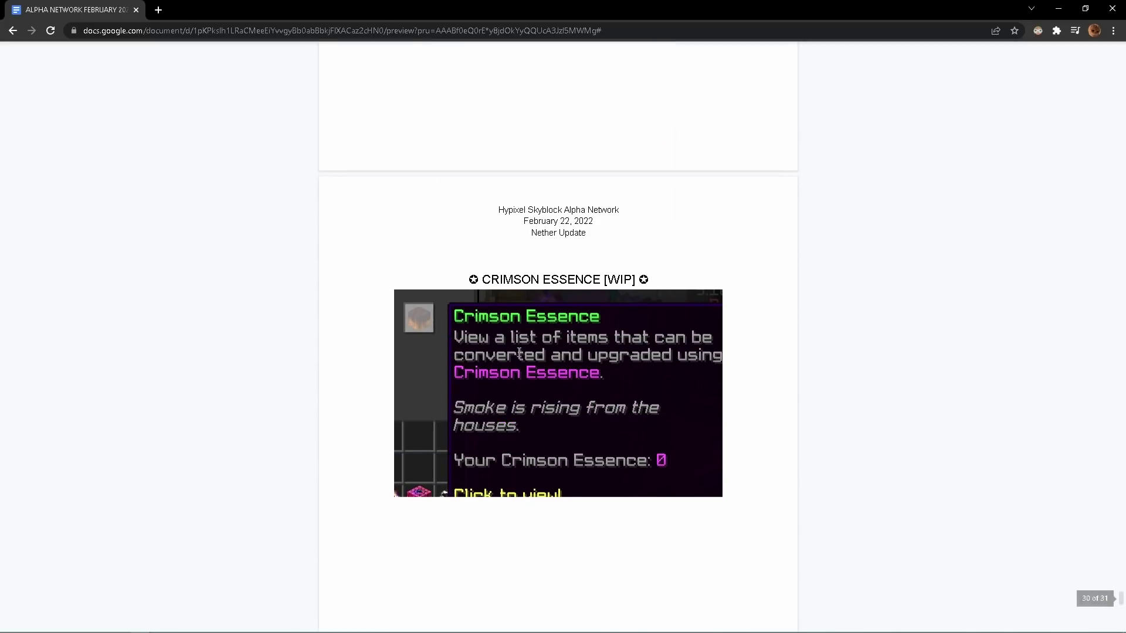
{"action": "scroll", "coordinate": [517, 355], "scroll_direction": "down", "scroll_amount": 1}
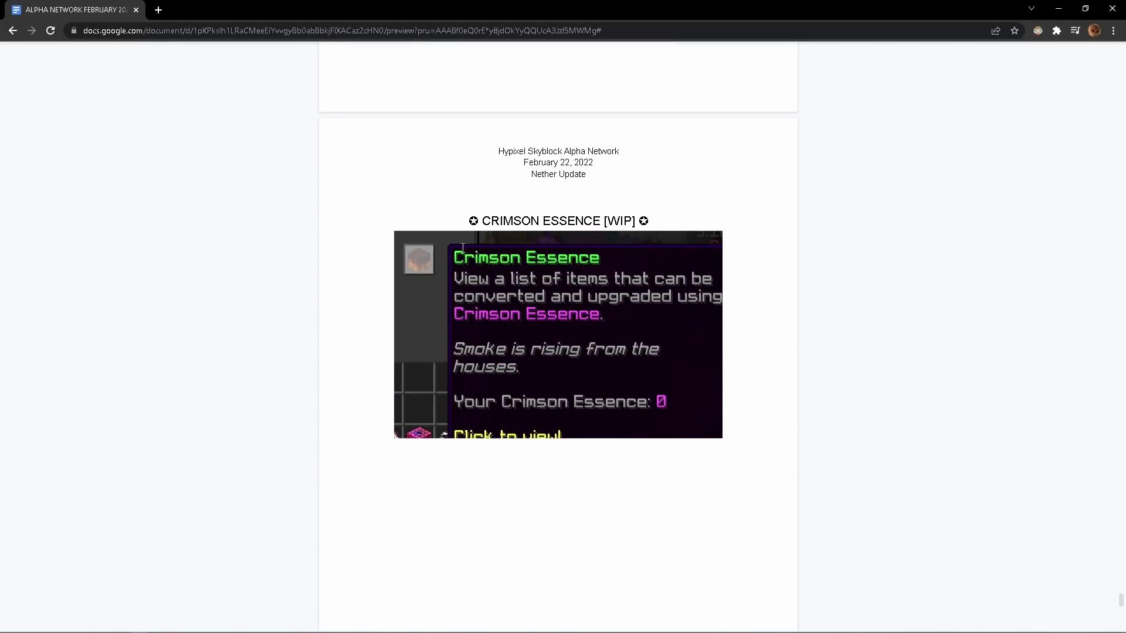
{"action": "scroll", "coordinate": [550, 263], "scroll_direction": "down", "scroll_amount": 2}
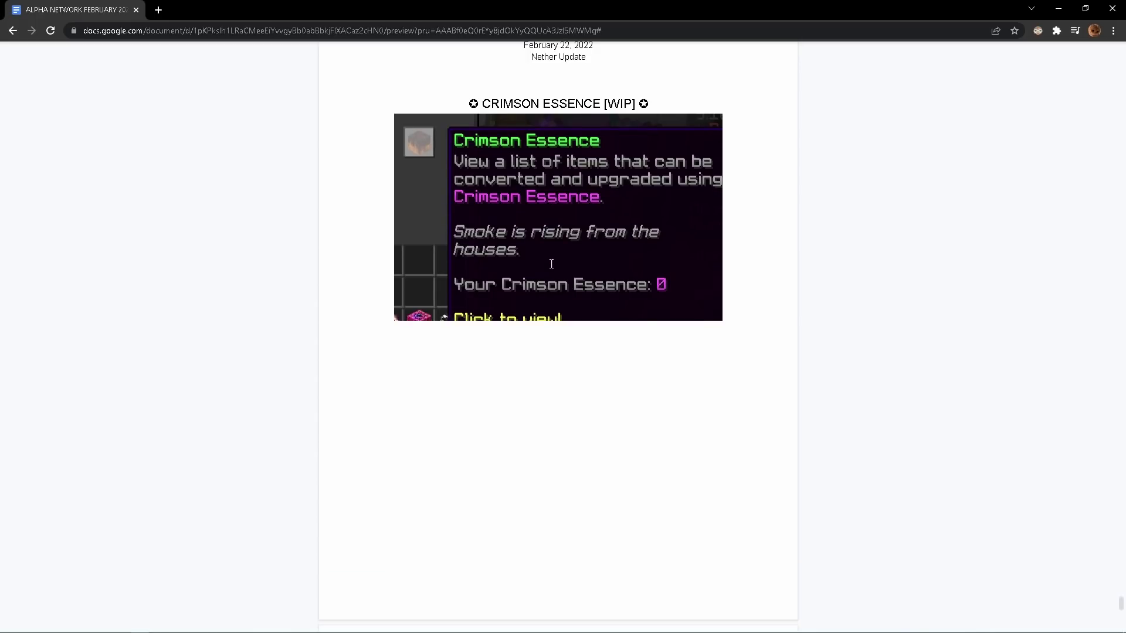
{"action": "scroll", "coordinate": [550, 263], "scroll_direction": "up", "scroll_amount": 1}
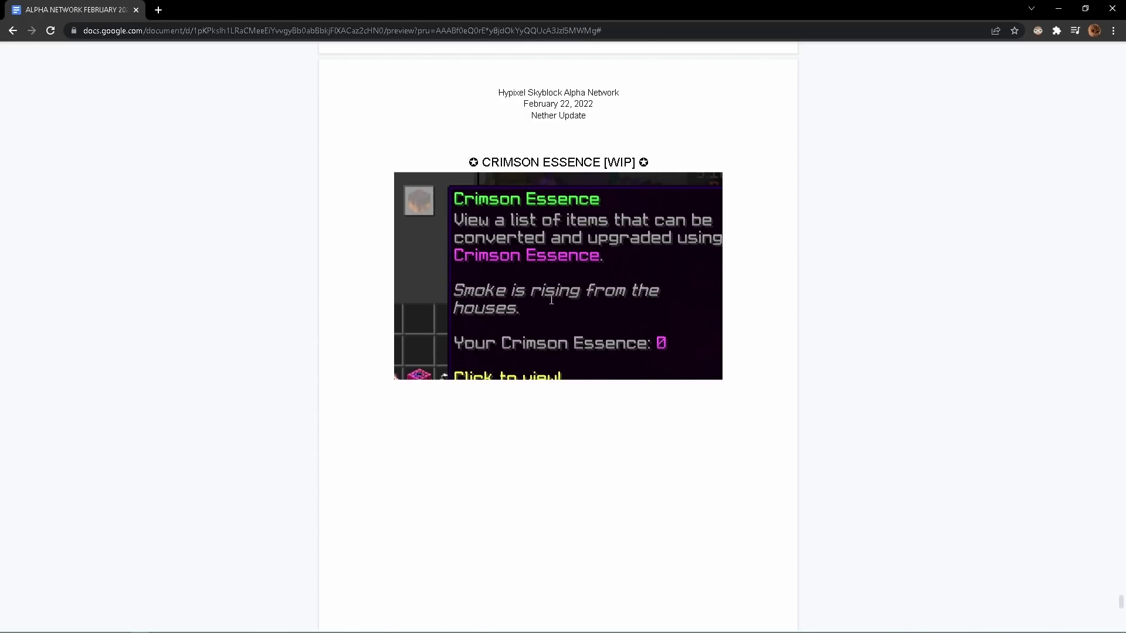
{"action": "scroll", "coordinate": [551, 300], "scroll_direction": "down", "scroll_amount": 5}
{"action": "scroll", "coordinate": [550, 301], "scroll_direction": "down", "scroll_amount": 2}
{"action": "scroll", "coordinate": [556, 261], "scroll_direction": "up", "scroll_amount": 1}
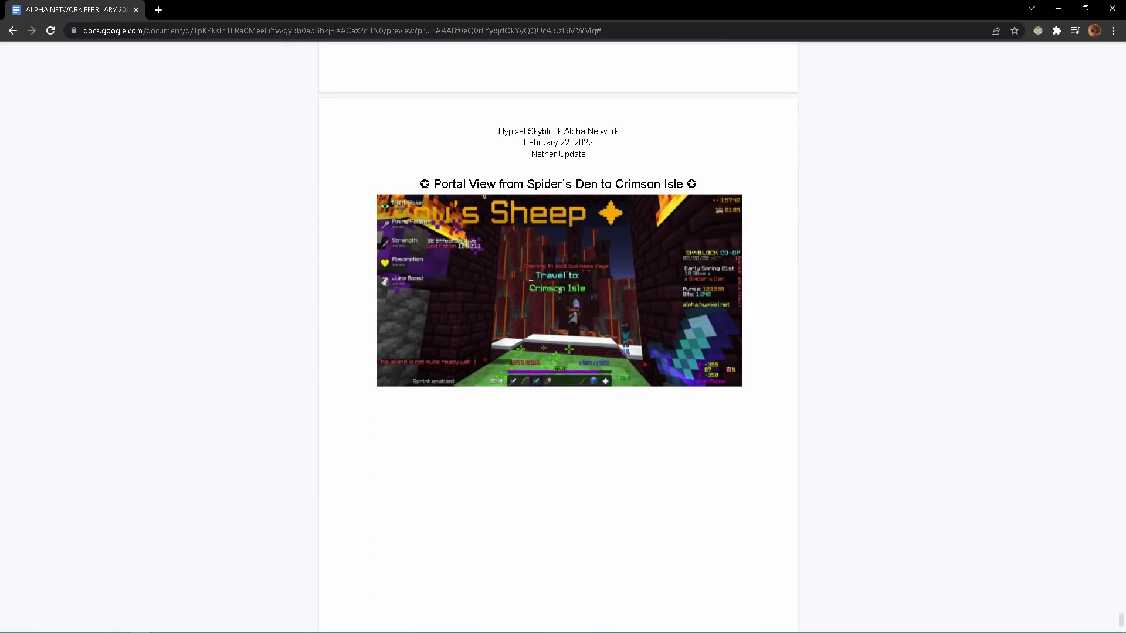
{"action": "scroll", "coordinate": [550, 282], "scroll_direction": "down", "scroll_amount": 1}
{"action": "scroll", "coordinate": [550, 282], "scroll_direction": "up", "scroll_amount": 2}
{"action": "scroll", "coordinate": [551, 282], "scroll_direction": "up", "scroll_amount": 3}
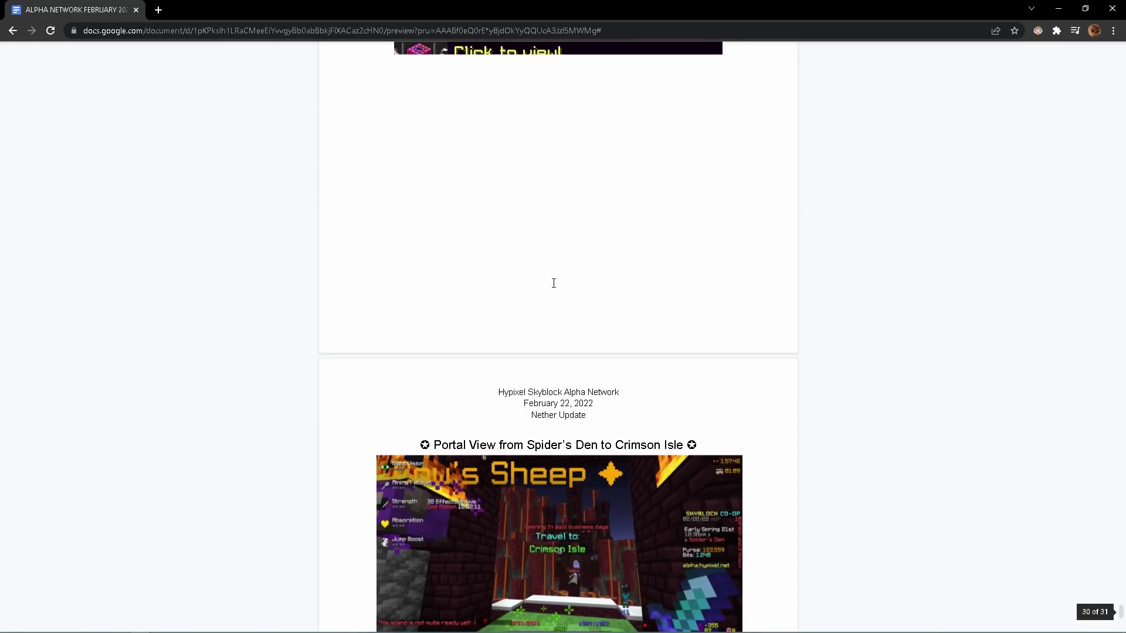
Minimize the browser to bring Minecraft back into view.
{"action": "left_click", "coordinate": [1057, 9]}
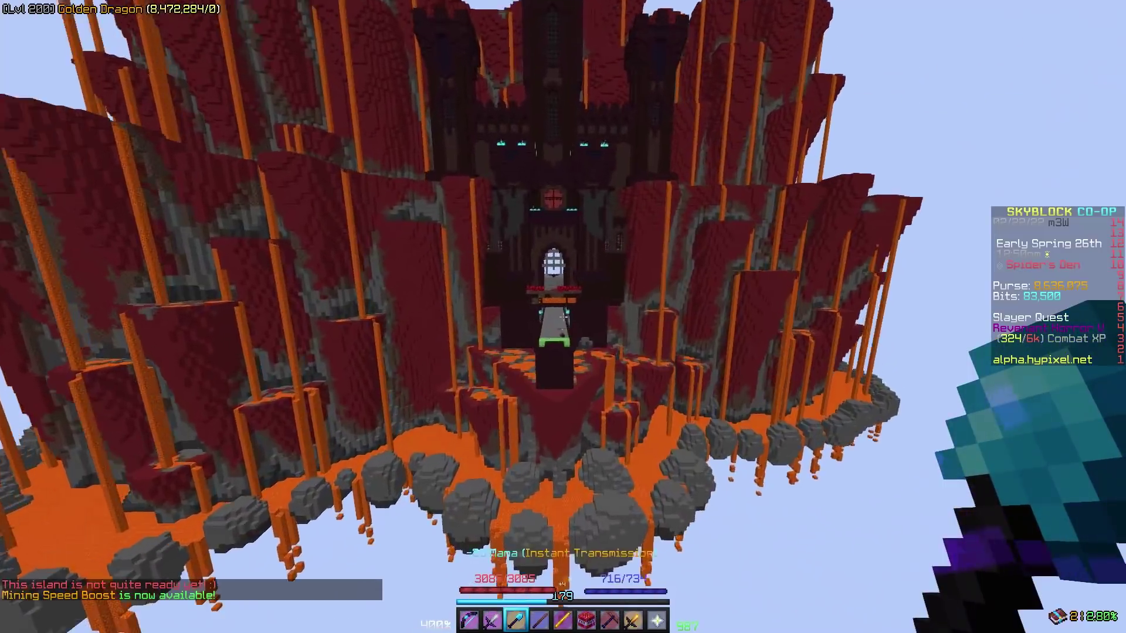
Teleport forward with the Aspect of the End toward the Crimson Isle gate.
{"action": "right_click", "coordinate": [563, 317]}
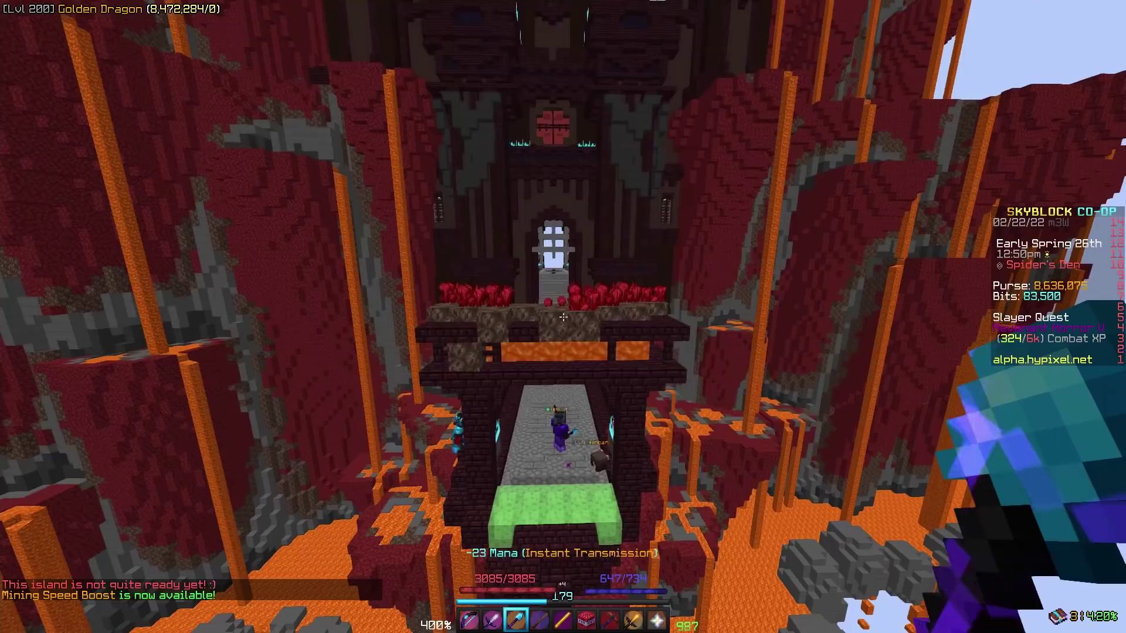